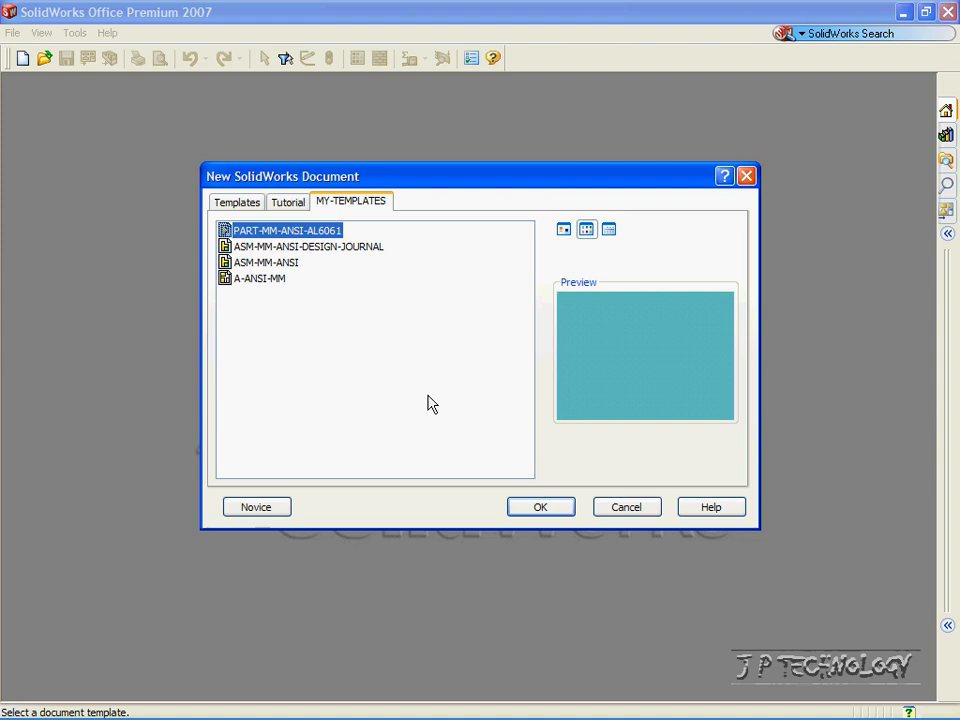
- Create a part from the PART-MM-ANSI-AL6061 template and sketch a rectangle about 61 mm high on the Front plane, starting at the origin
click(538, 507)
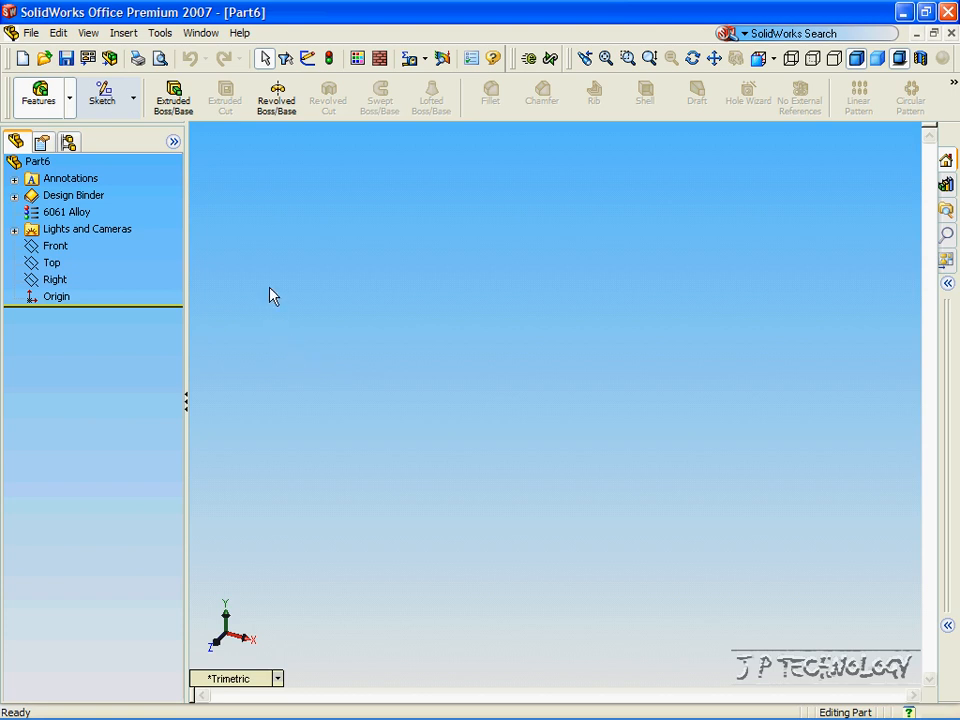
click(110, 104)
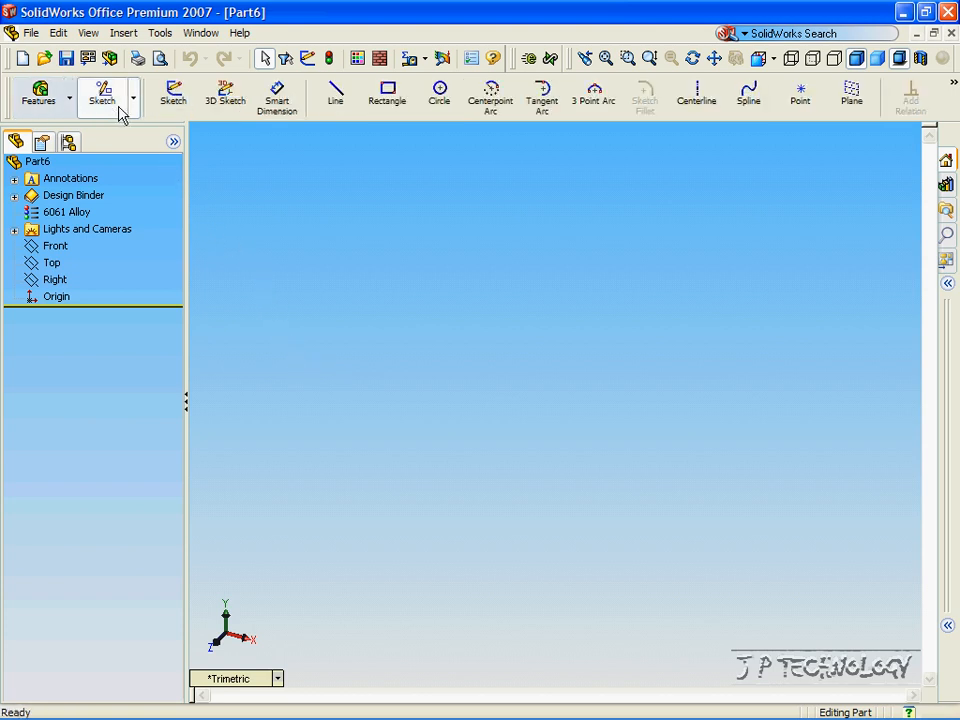
click(378, 102)
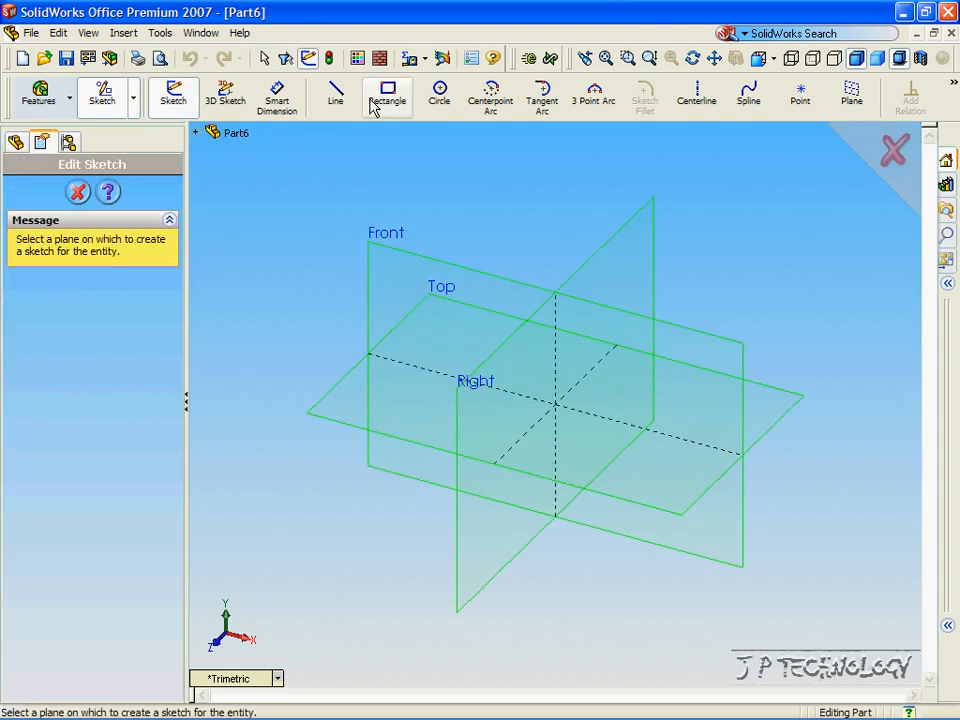
click(383, 245)
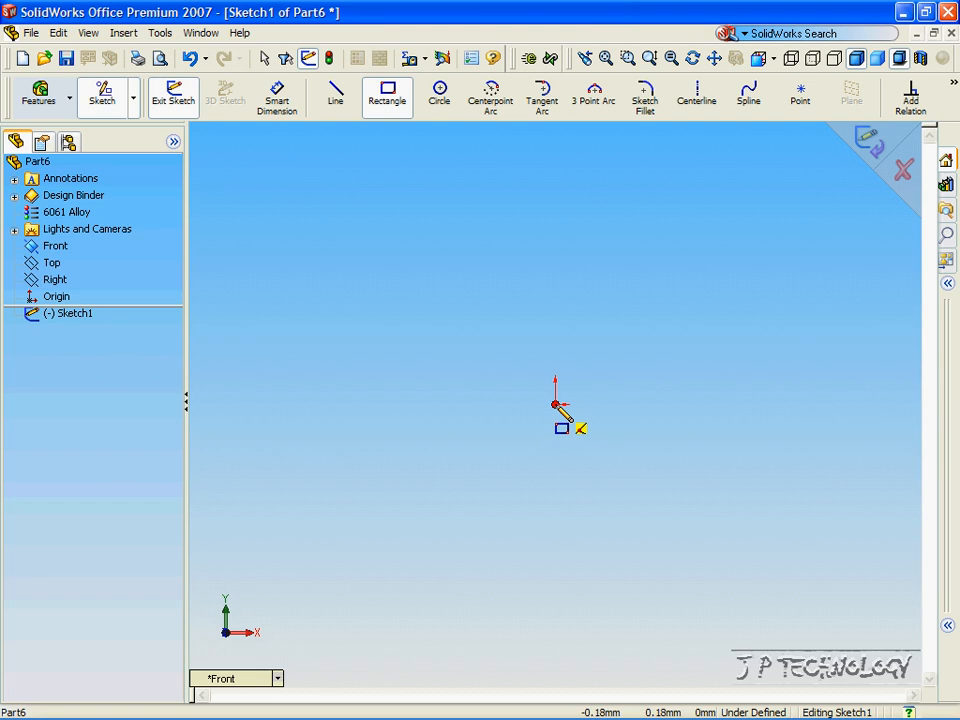
mouse_move(556, 404)
mouse_down()
mouse_move(588, 394)
mouse_move(704, 282)
mouse_move(722, 245)
mouse_up()
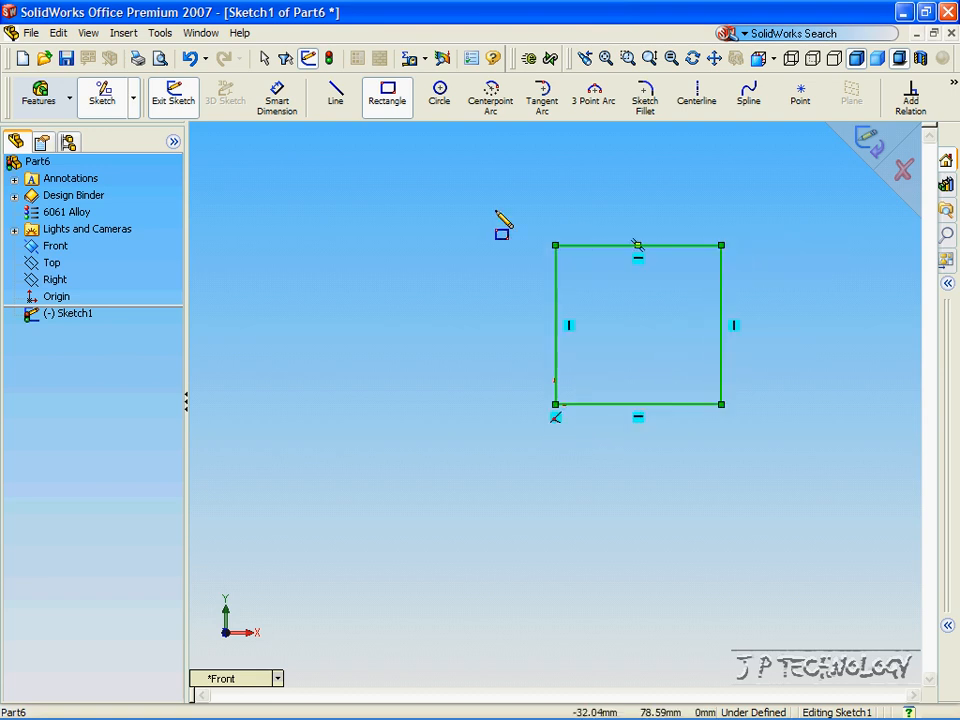
- Dimension the rectangle's vertical side at the origin to 50 mm
click(276, 98)
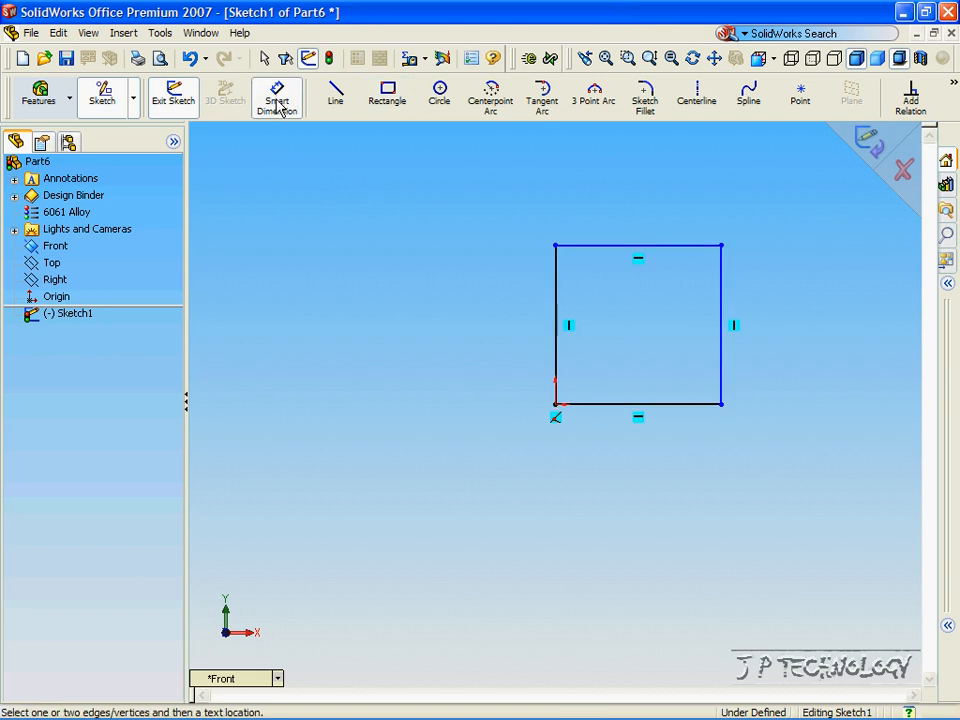
click(557, 337)
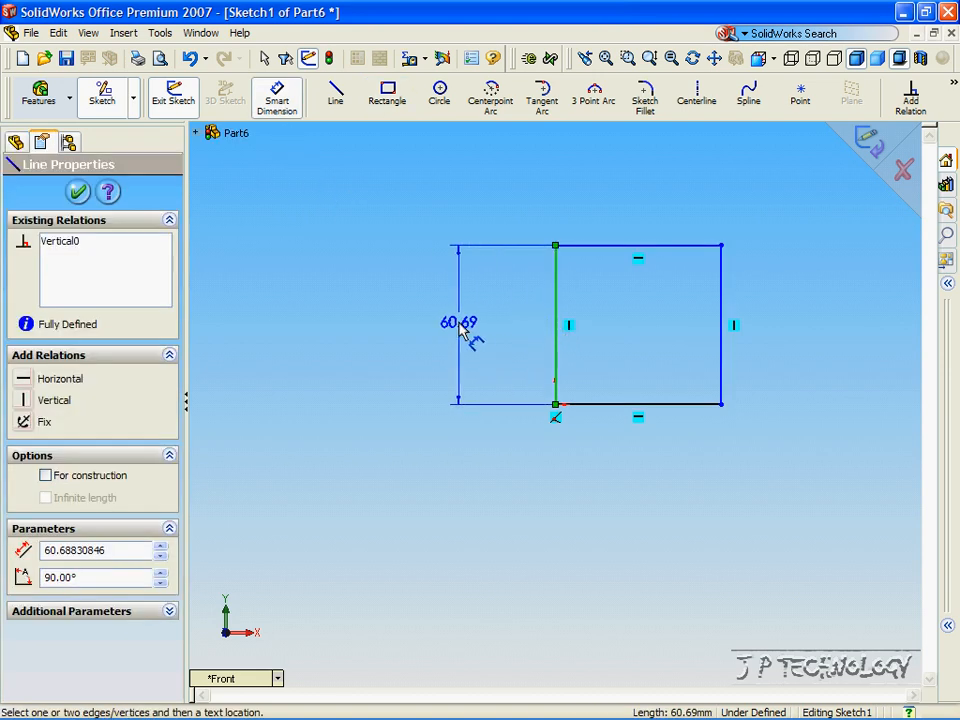
click(462, 331)
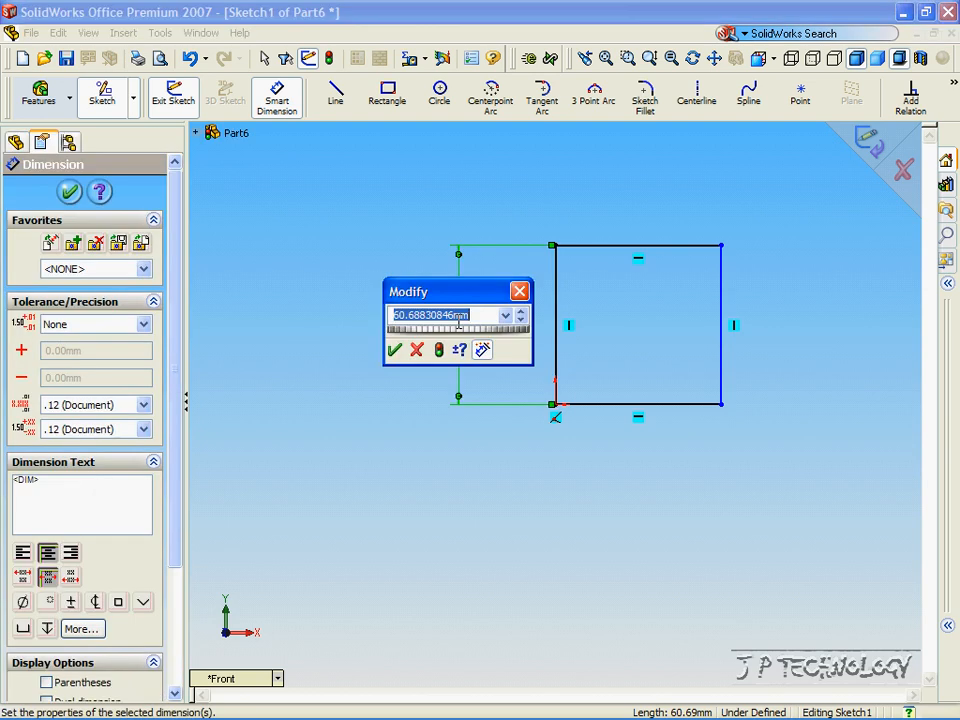
text(50)
key(Return)
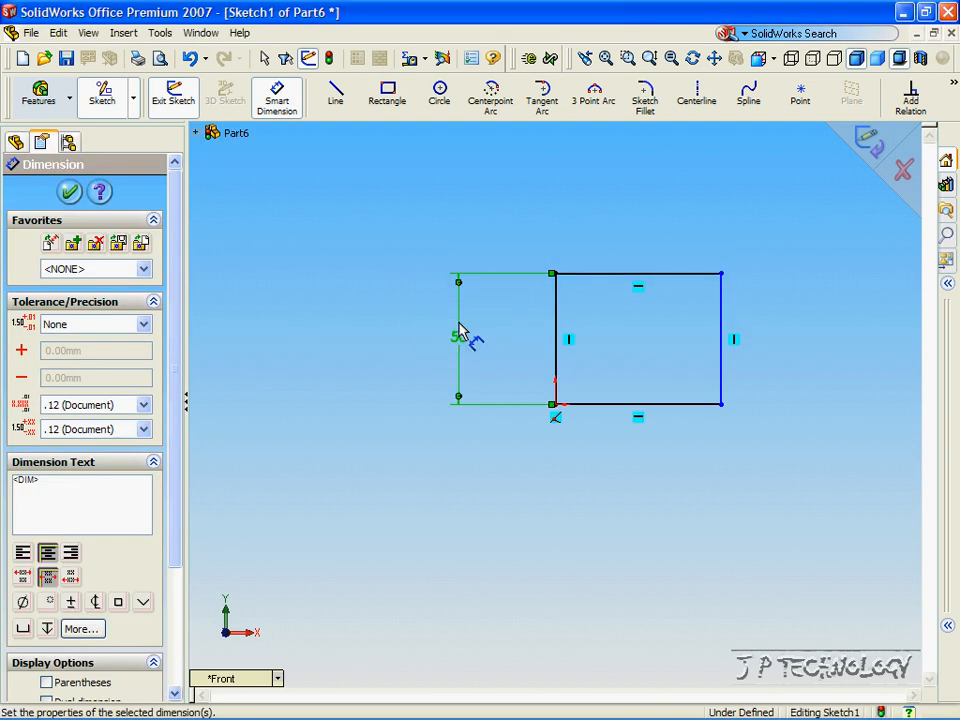
- Add an Equal relation between the rectangle's dimensioned vertical side and its upper horizontal side
click(911, 100)
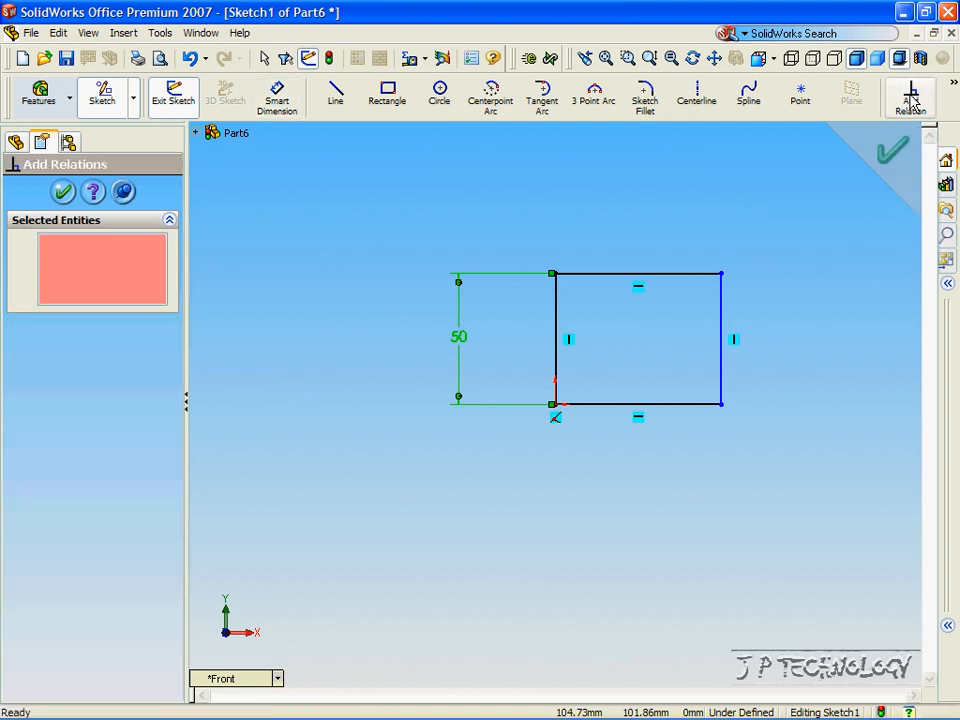
click(557, 355)
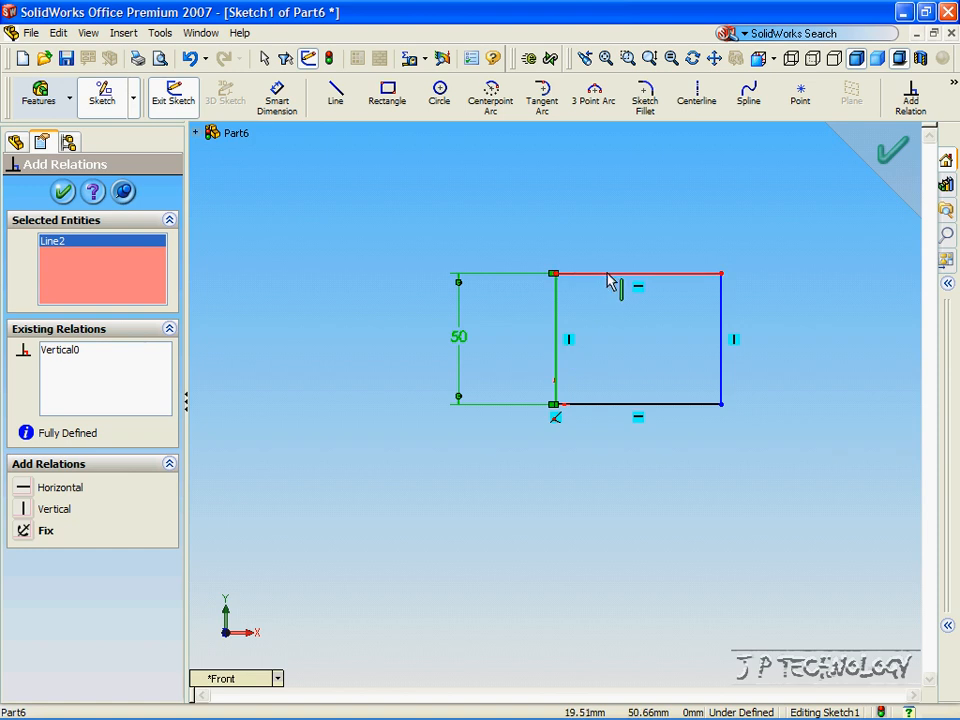
click(609, 281)
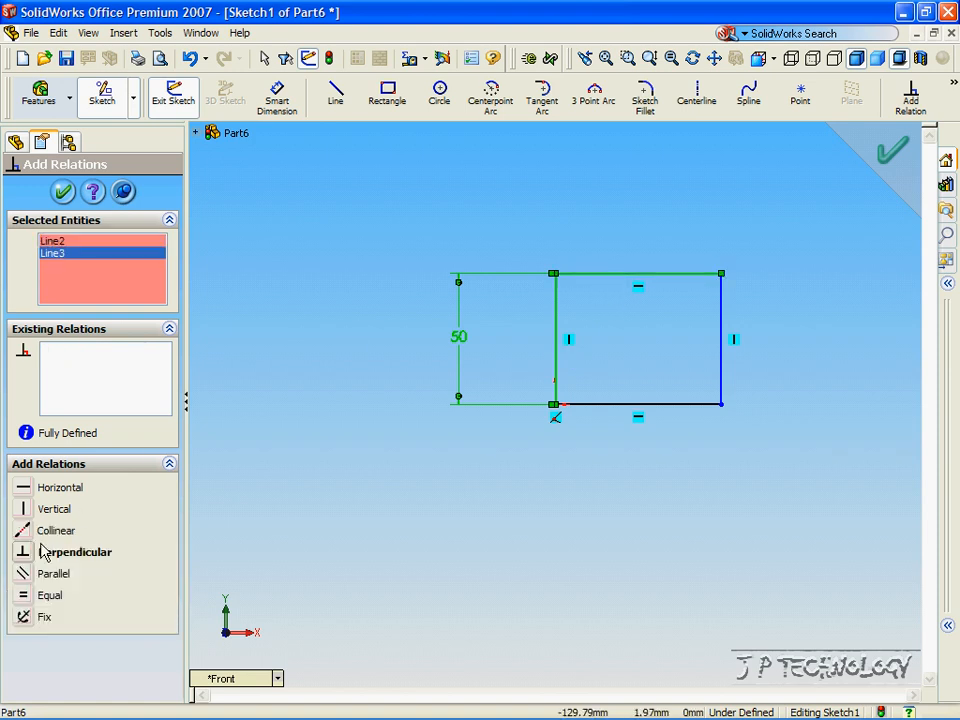
click(24, 597)
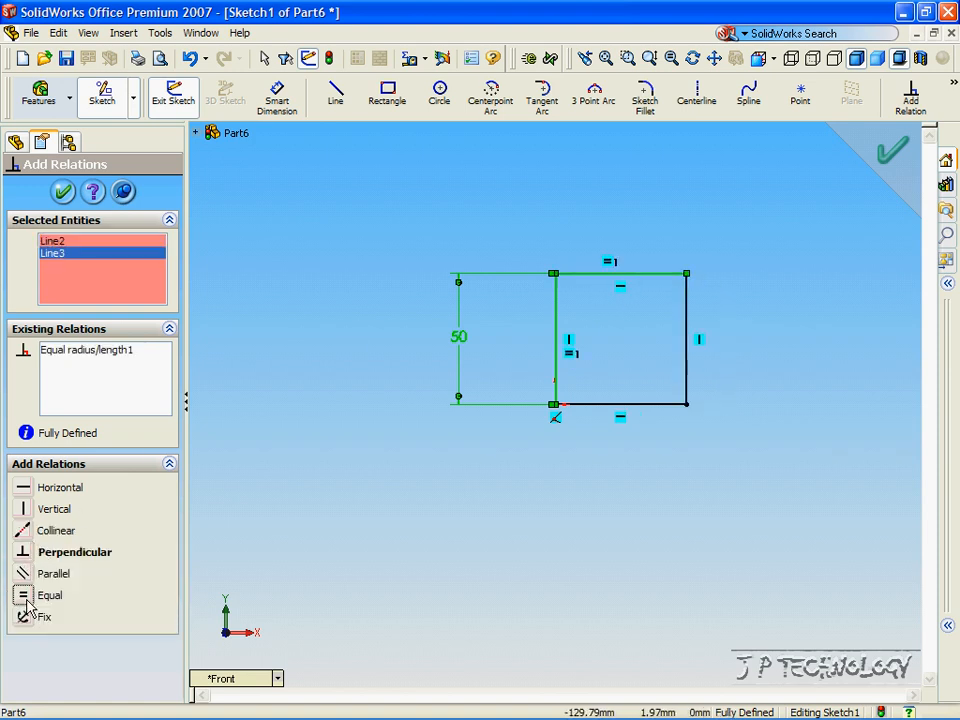
click(62, 190)
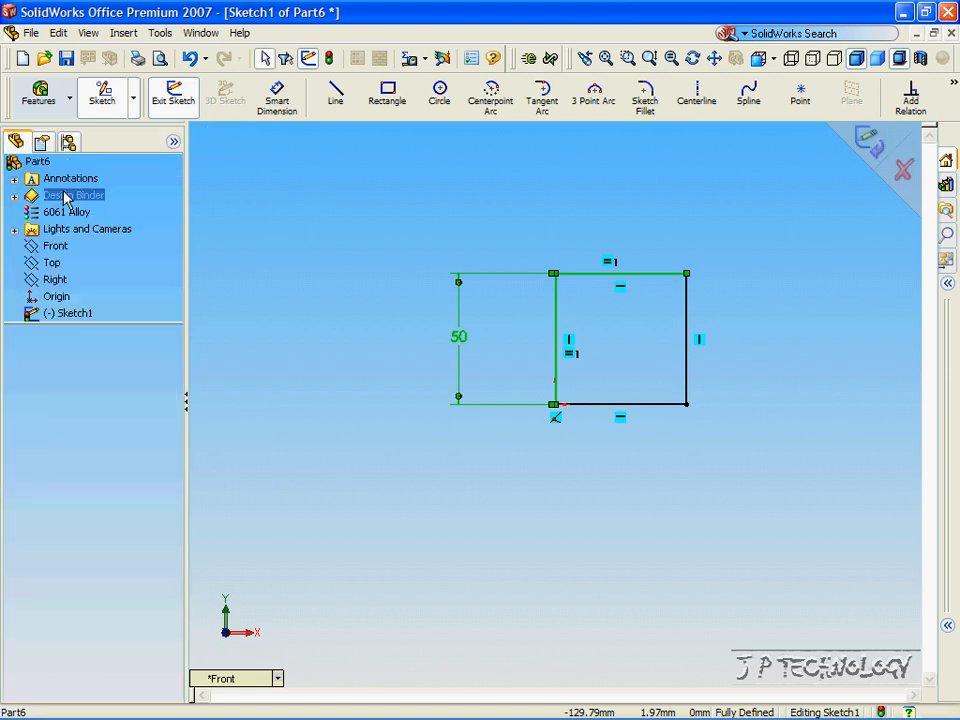
- Start an Extruded Boss/Base of the square sketch from the sketch plane with the Blind end condition
click(42, 100)
click(172, 104)
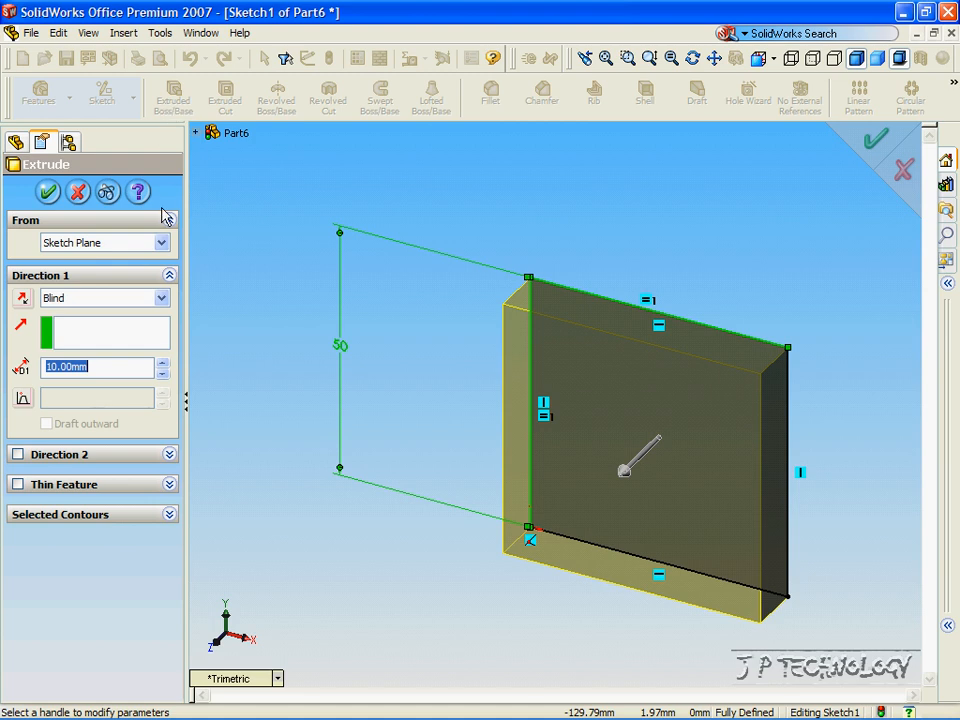
click(243, 301)
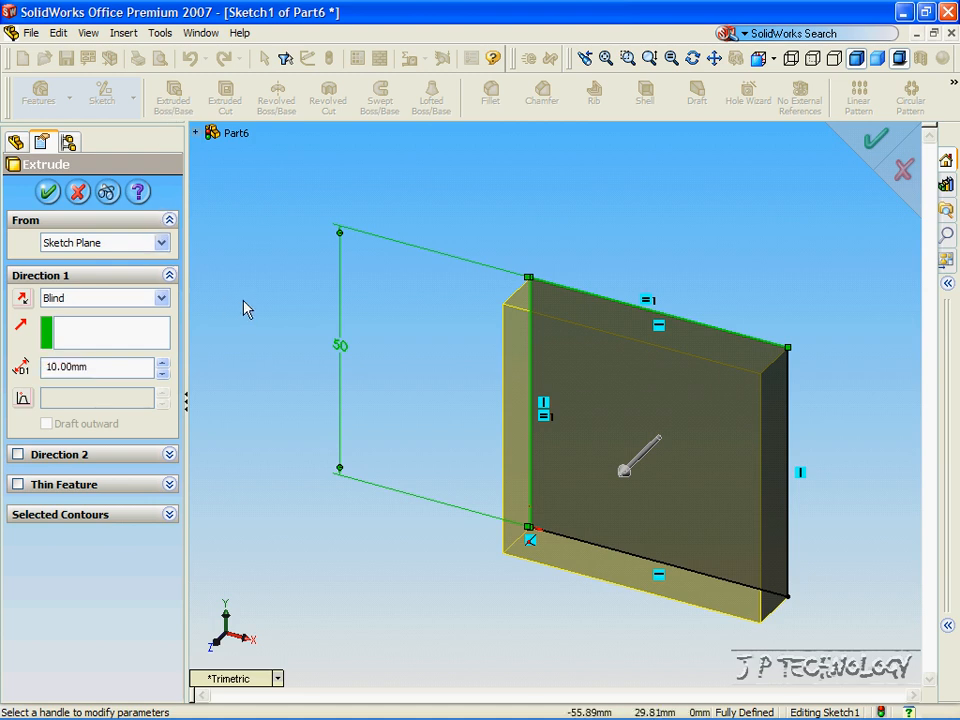
key(Left)
key(Left)
key(Left)
key(Right)
key(Right)
key(Right)
key(Right)
key(Right)
key(Right)
key(Right)
key(Right)
key(Right)
key(Right)
key(Right)
key(Right)
key(Right)
key(Right)
key(Right)
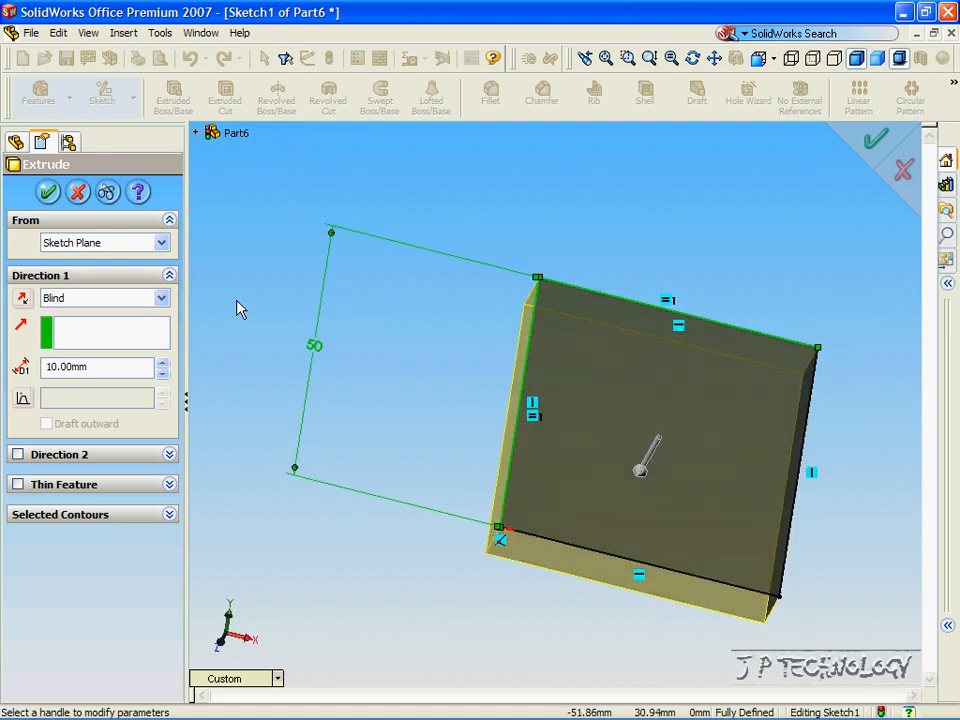
click(161, 299)
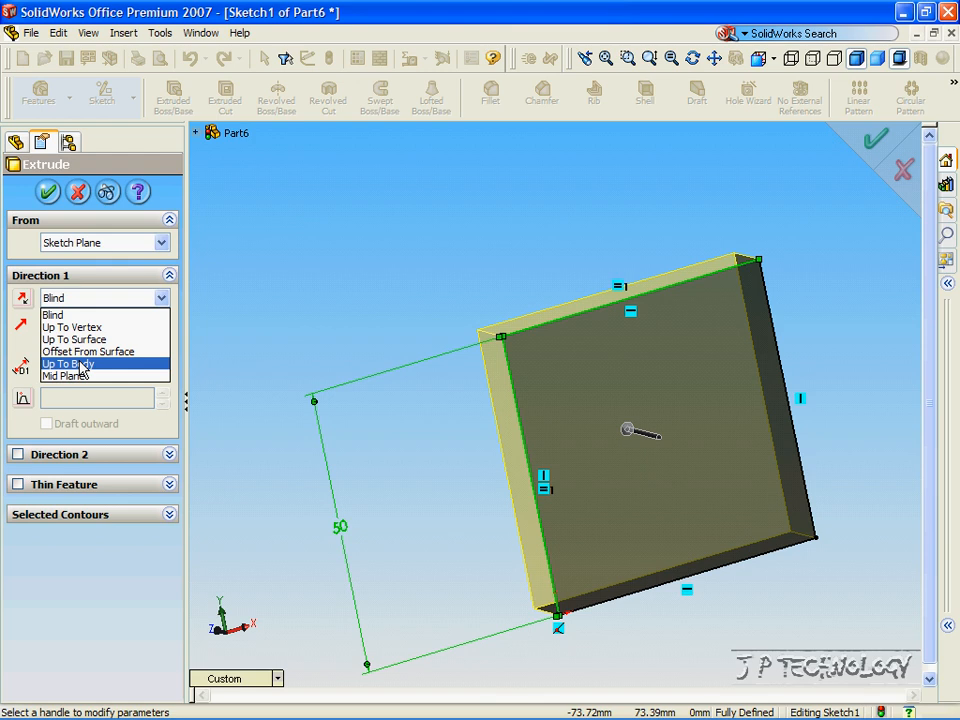
click(108, 315)
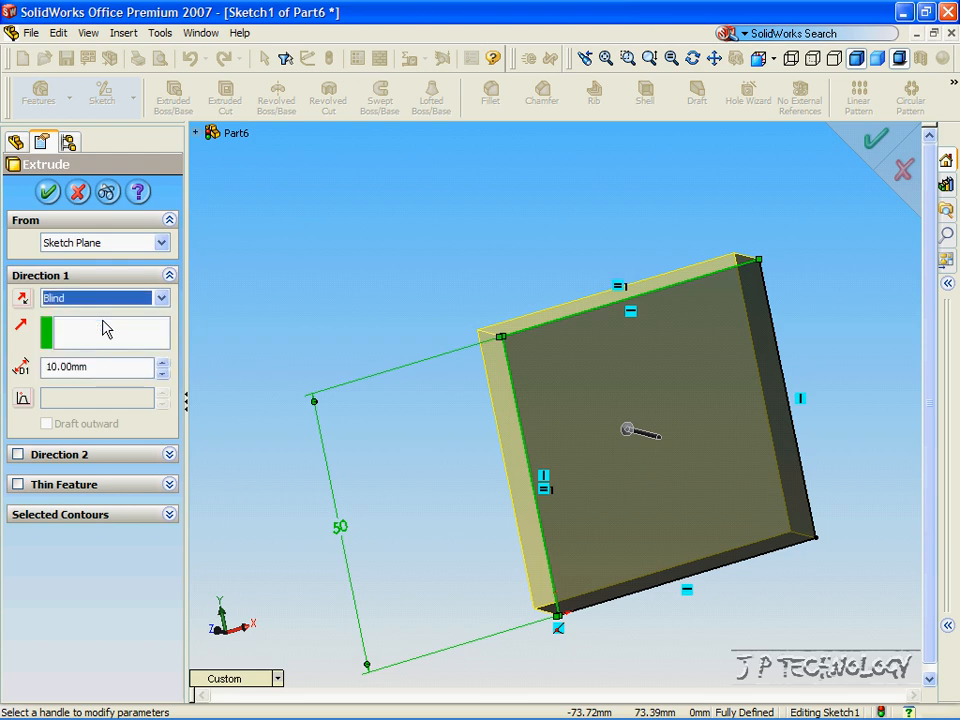
click(354, 323)
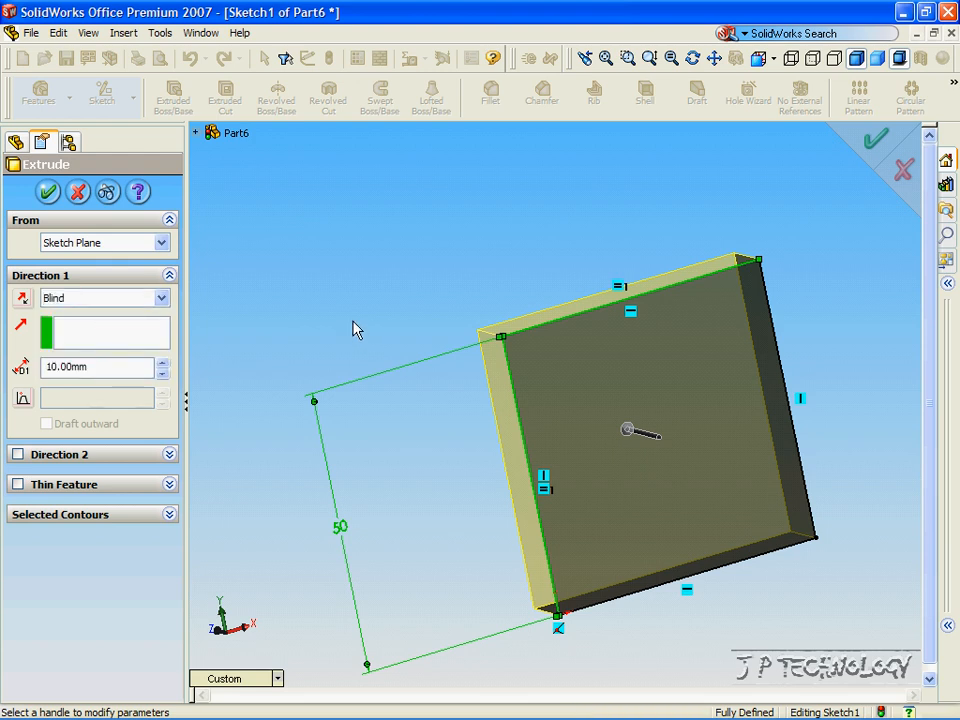
- Try different Blind depths for the extrusion preview, such as 50 mm and 70 mm, ending at 20 mm
key(Left)
key(Left)
key(Left)
key(Down)
key(Down)
key(Down)
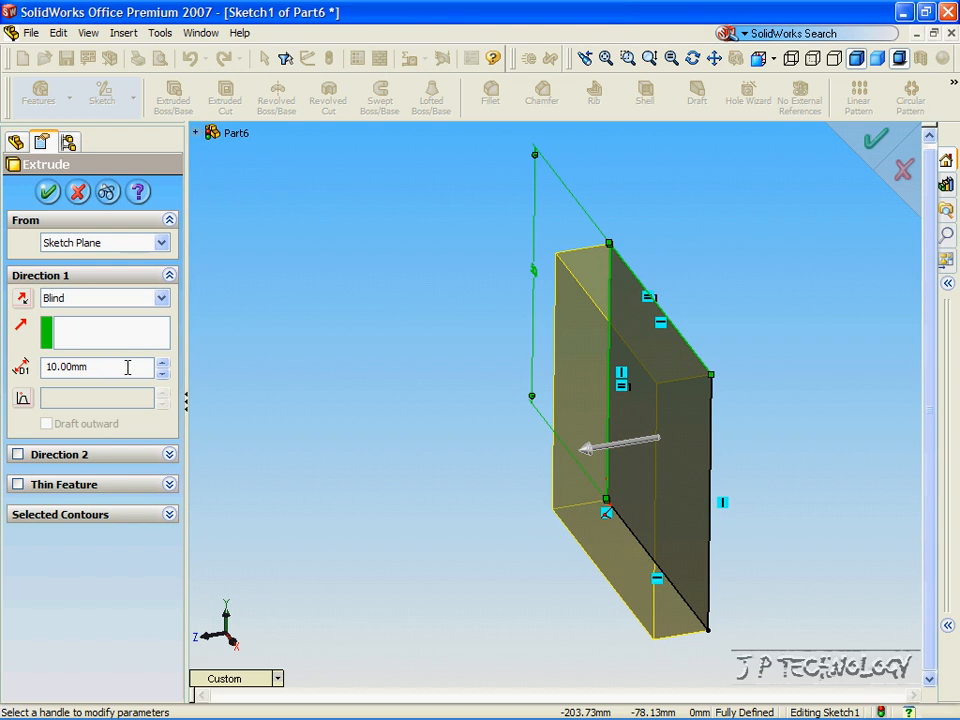
click(162, 364)
click(162, 364)
click(162, 364)
click(162, 364)
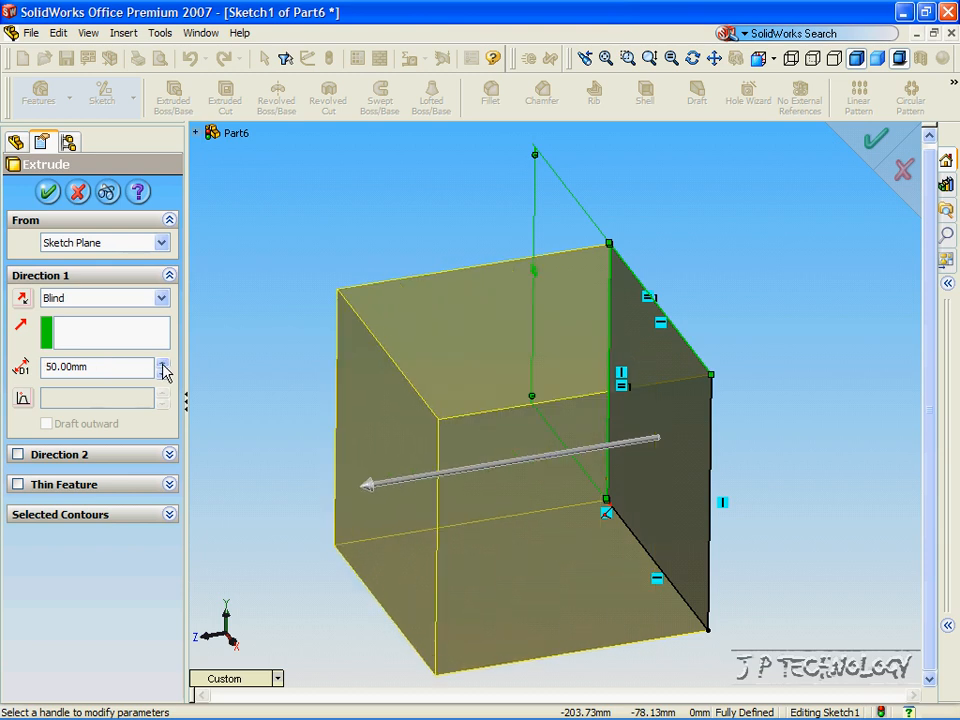
click(162, 364)
click(162, 364)
click(162, 364)
click(162, 364)
click(163, 374)
click(163, 374)
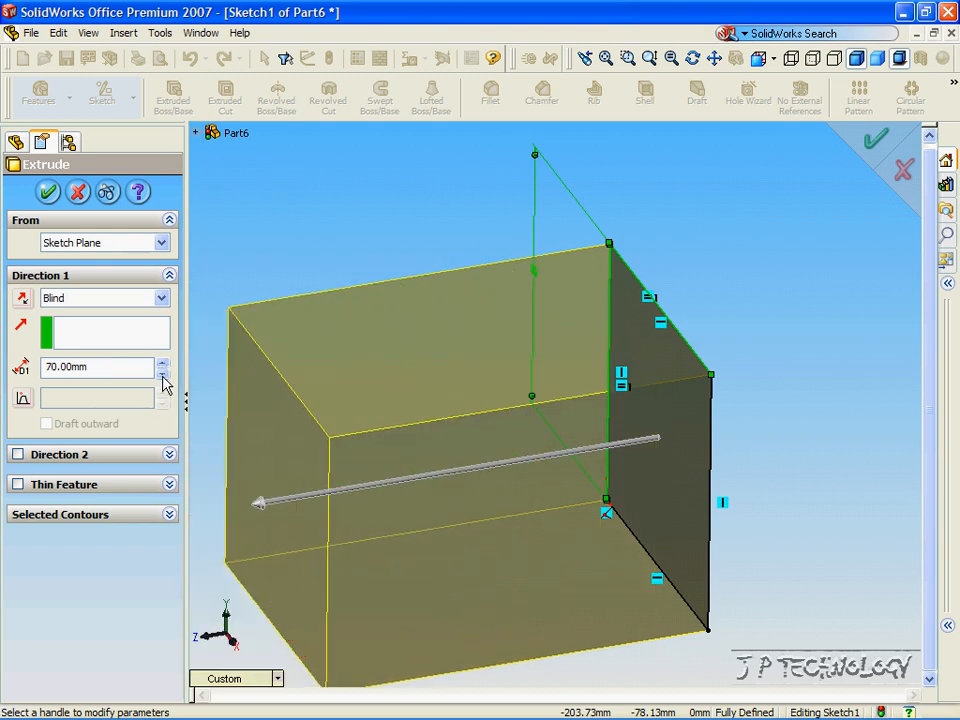
click(163, 374)
click(163, 374)
click(163, 374)
click(163, 374)
click(163, 374)
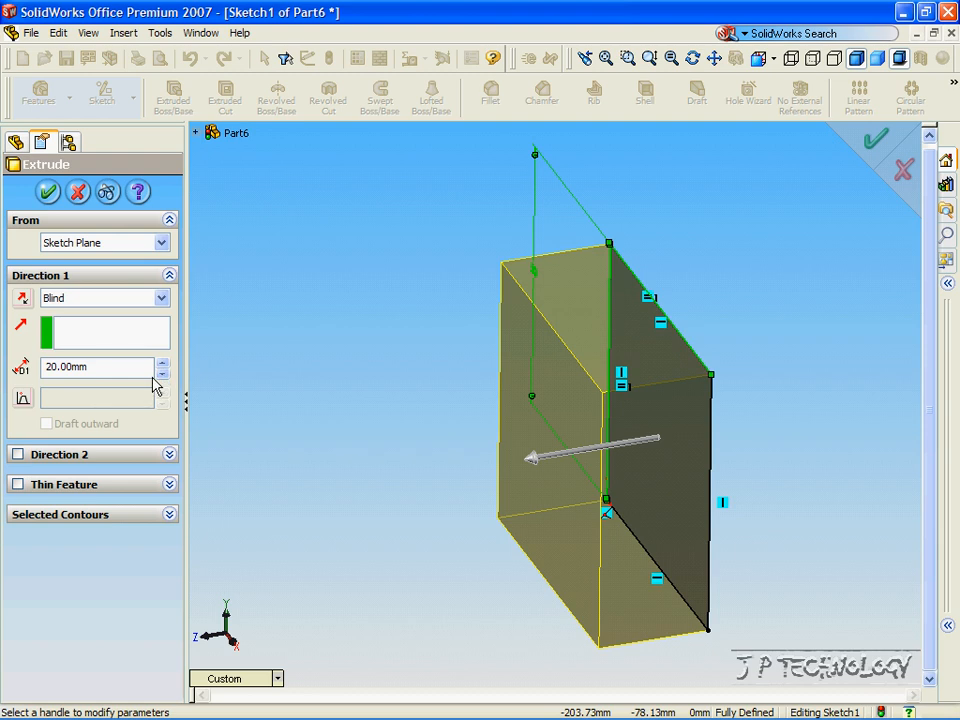
- Set the extrusion depth to 200 mm and complete the boss
drag(118, 374, 1, 371)
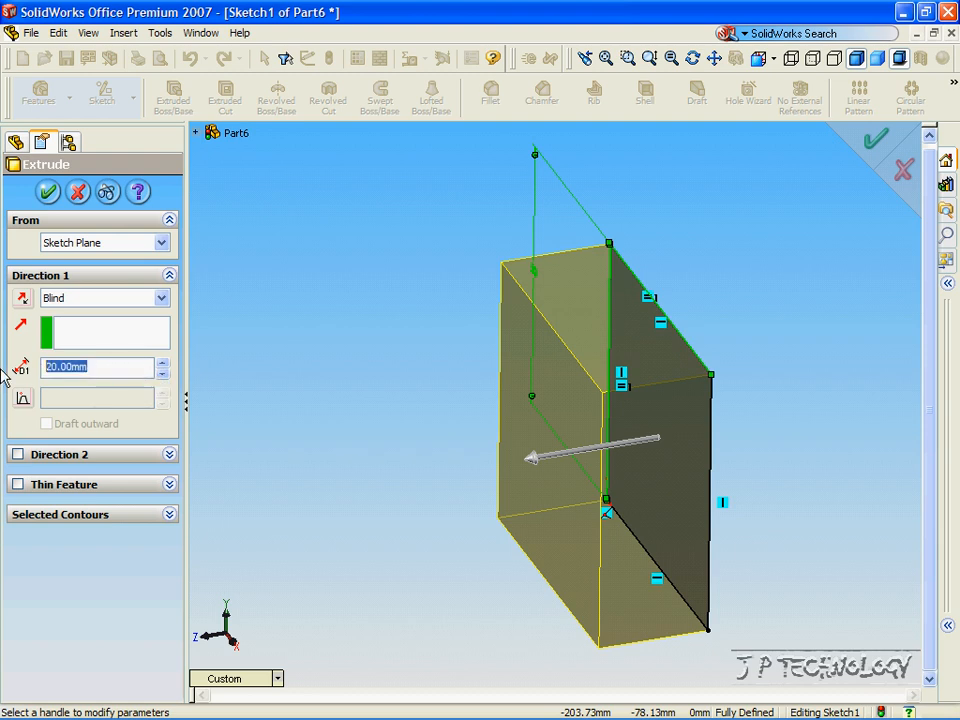
text(200)
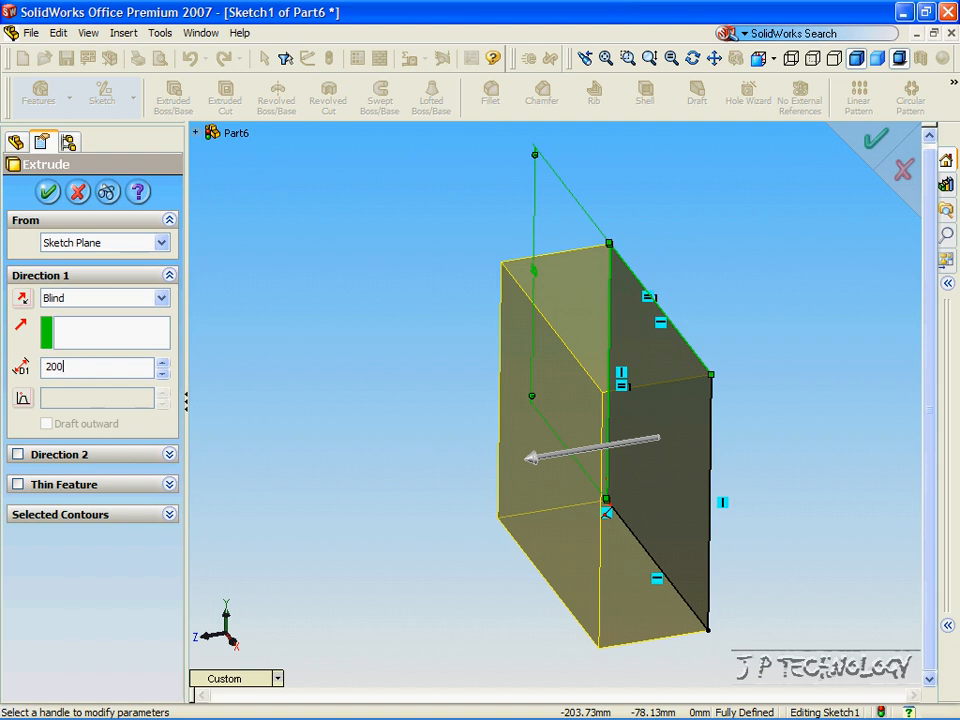
key(Return)
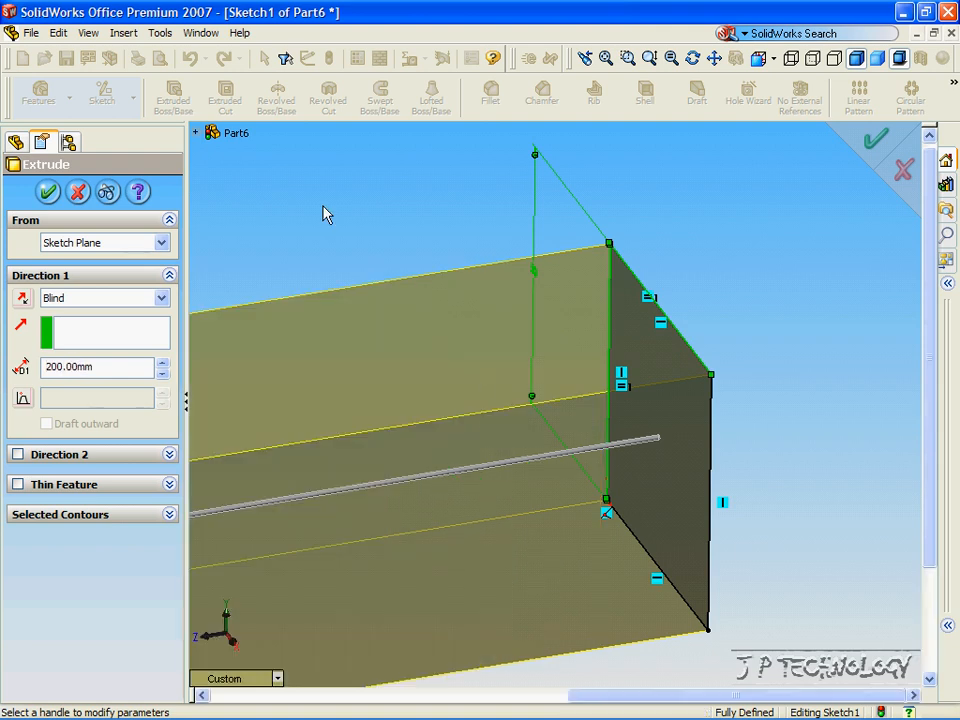
scroll(318, 238, up, 4)
middle_drag(322, 268, 315, 303)
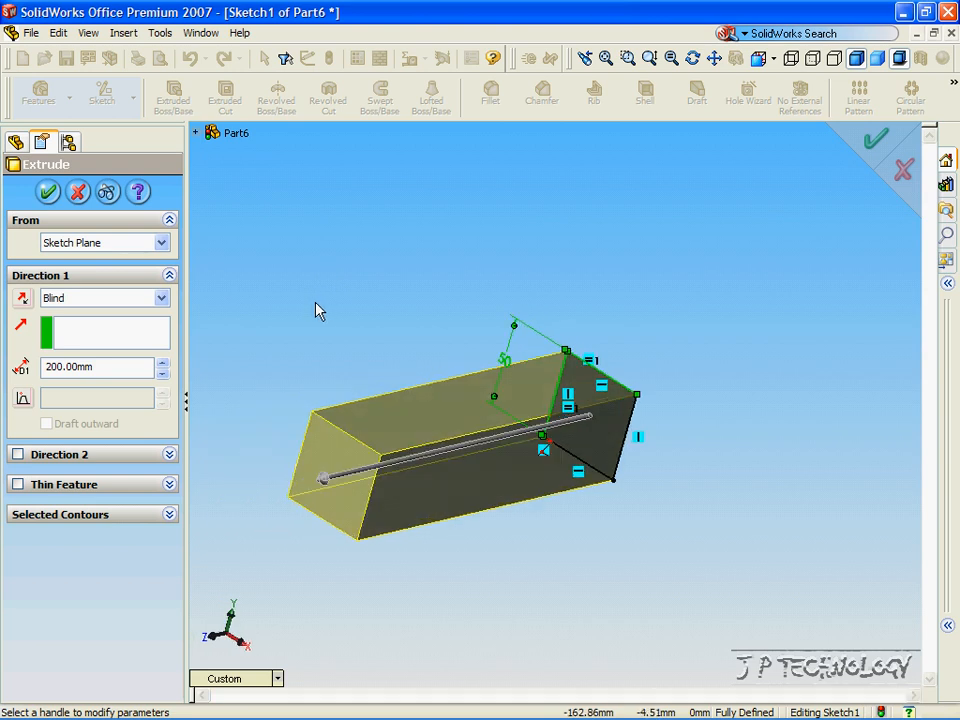
click(47, 192)
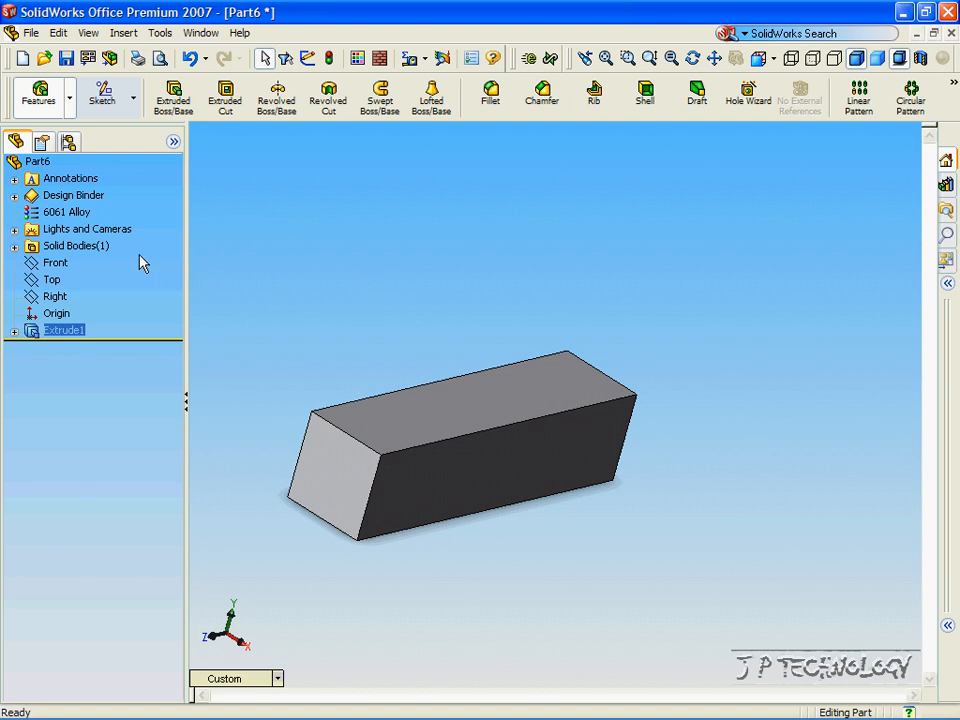
- Sketch a second rectangle about 119 mm wide on the Front plane, beside the extruded block
click(57, 262)
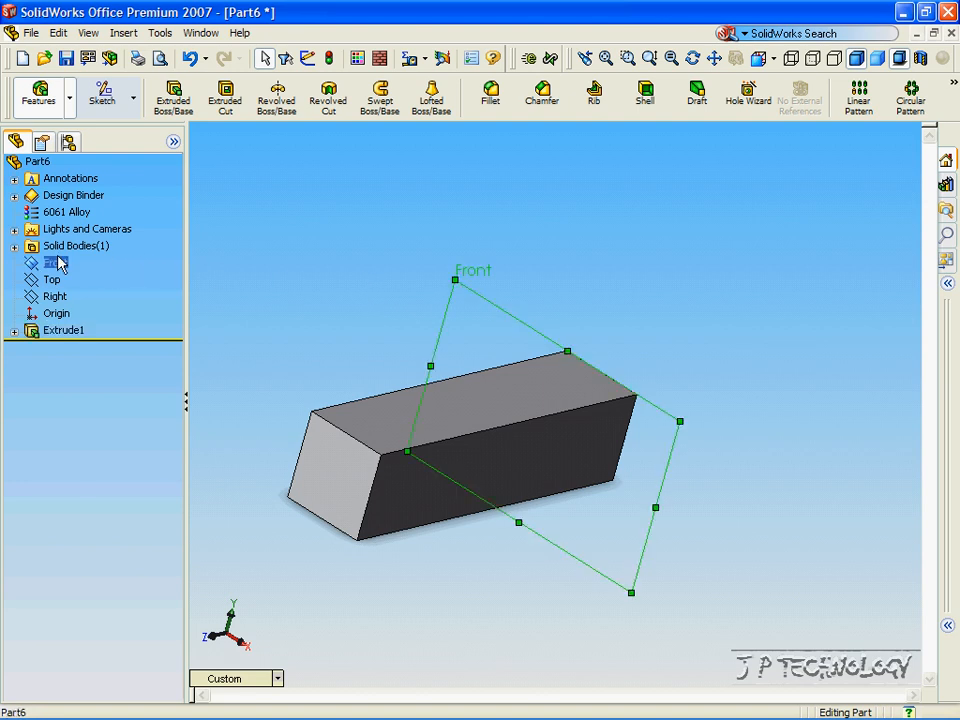
click(106, 100)
click(390, 98)
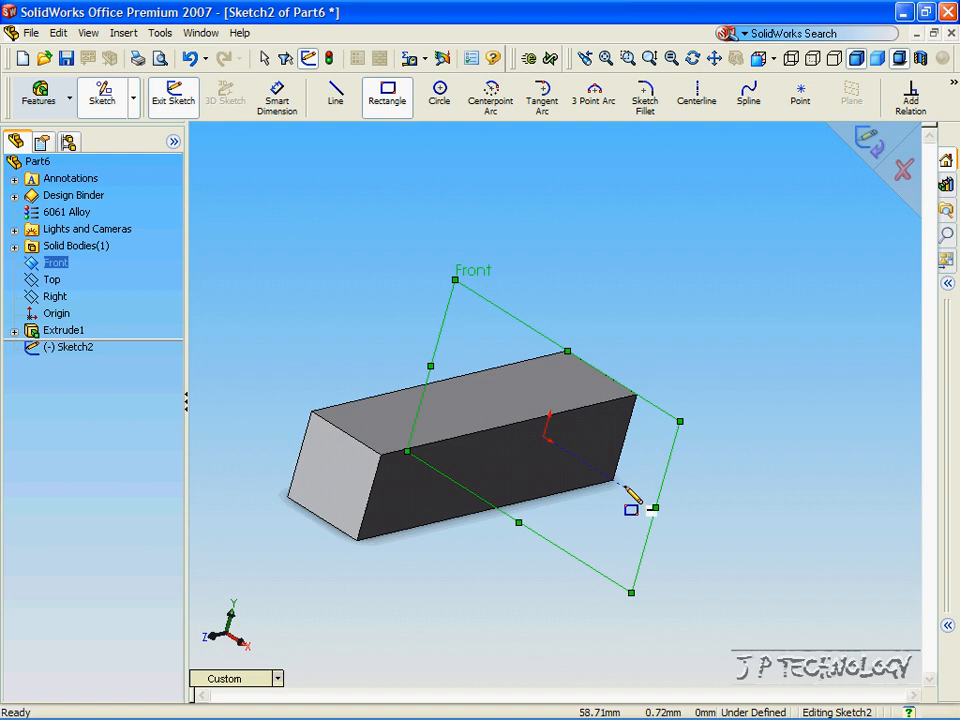
click(678, 521)
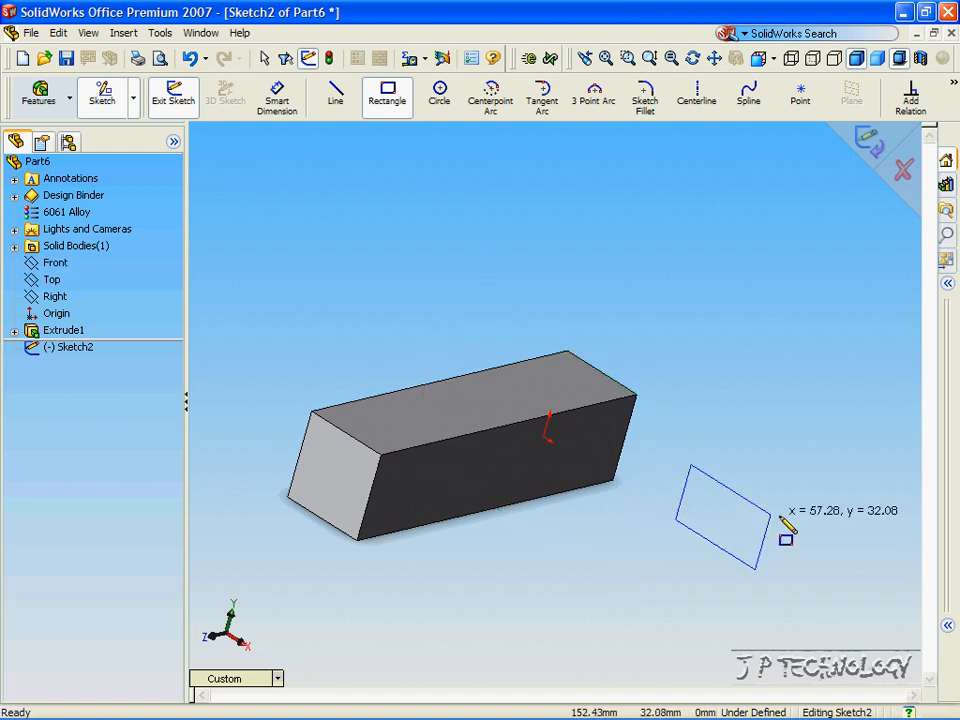
click(883, 473)
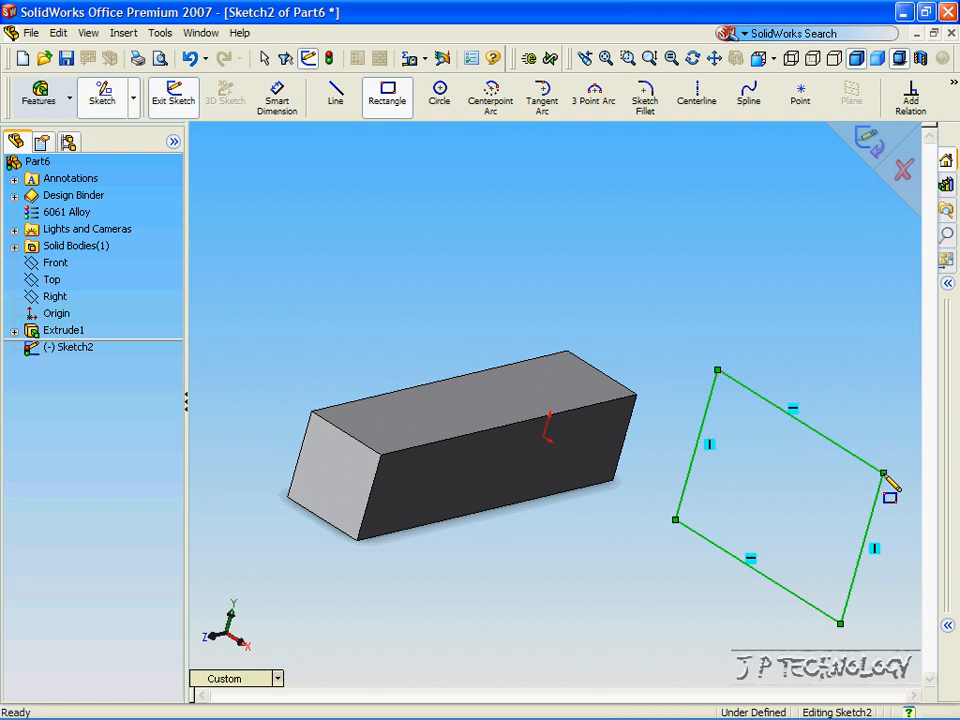
- Dimension the lower horizontal edge of the second rectangle to 100 mm
click(280, 110)
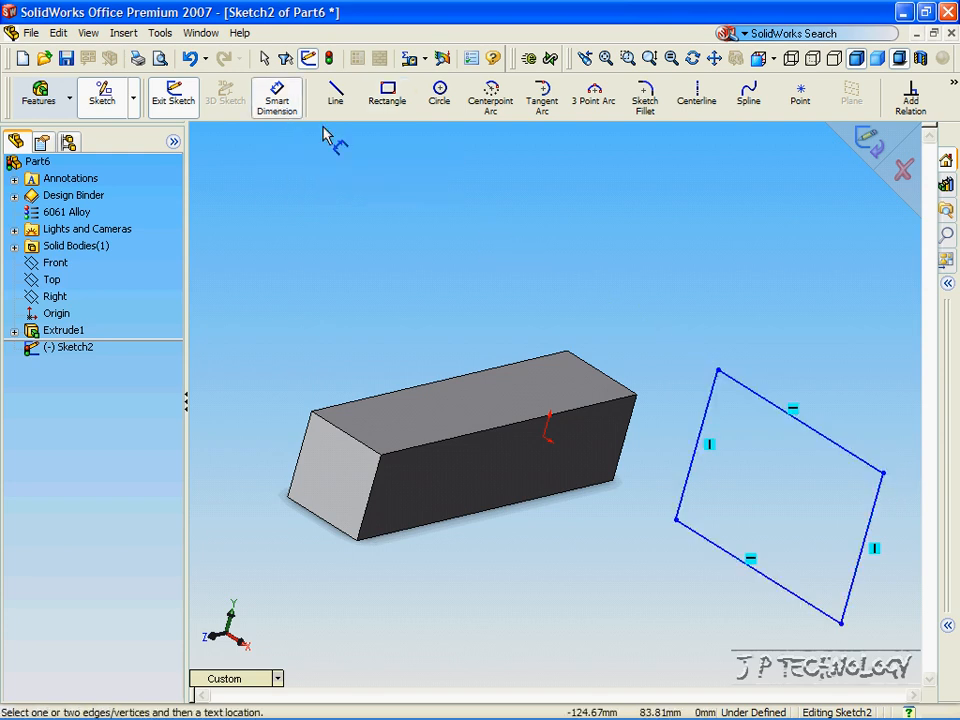
click(729, 554)
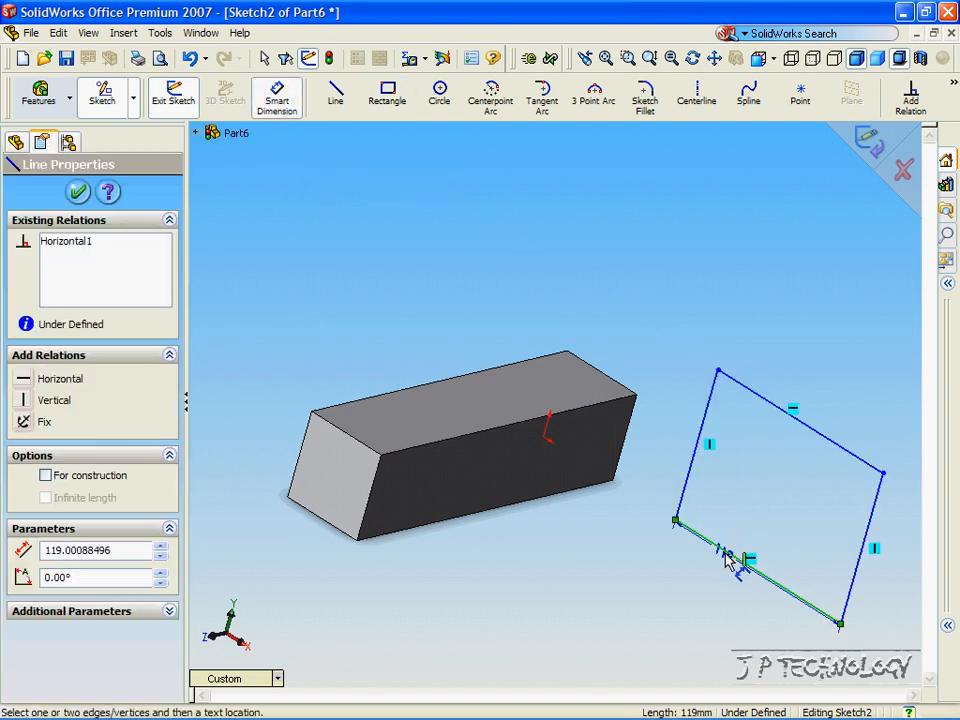
click(686, 620)
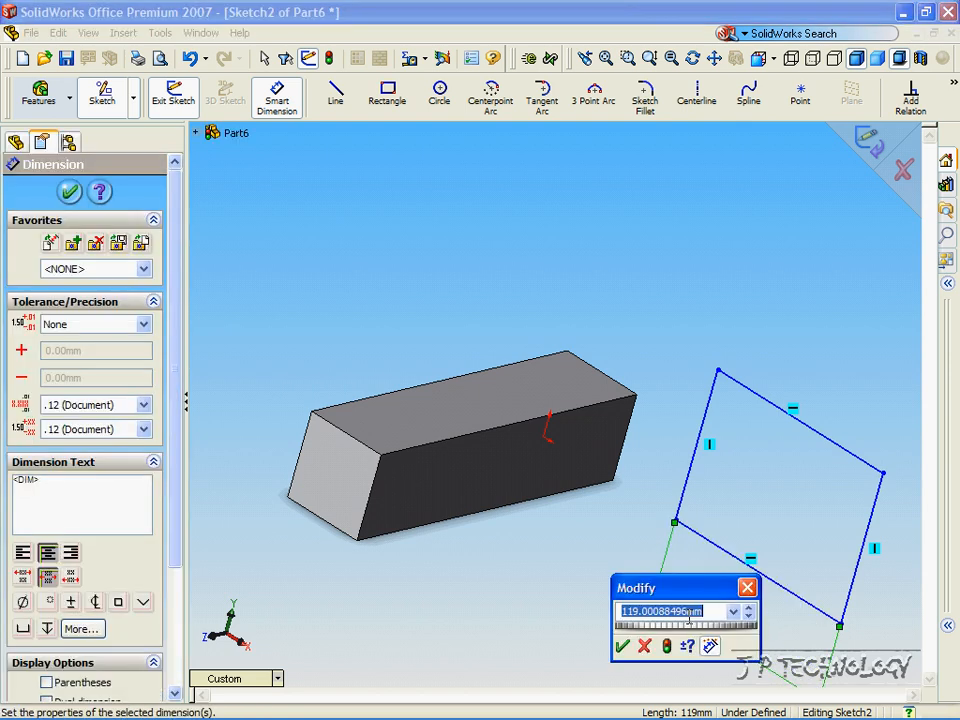
text(100)
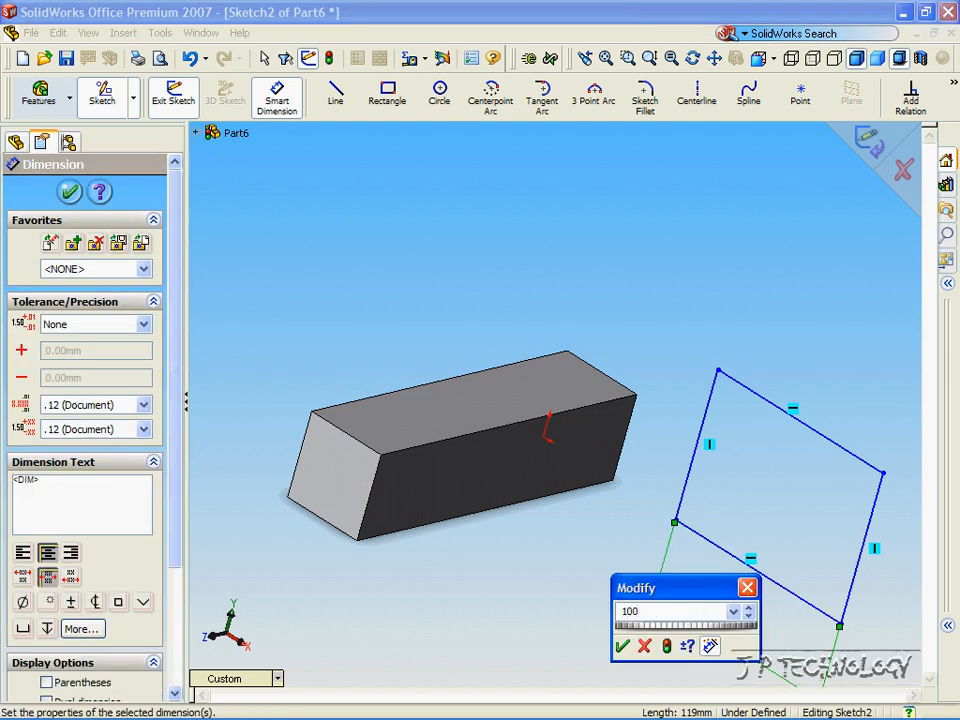
key(Return)
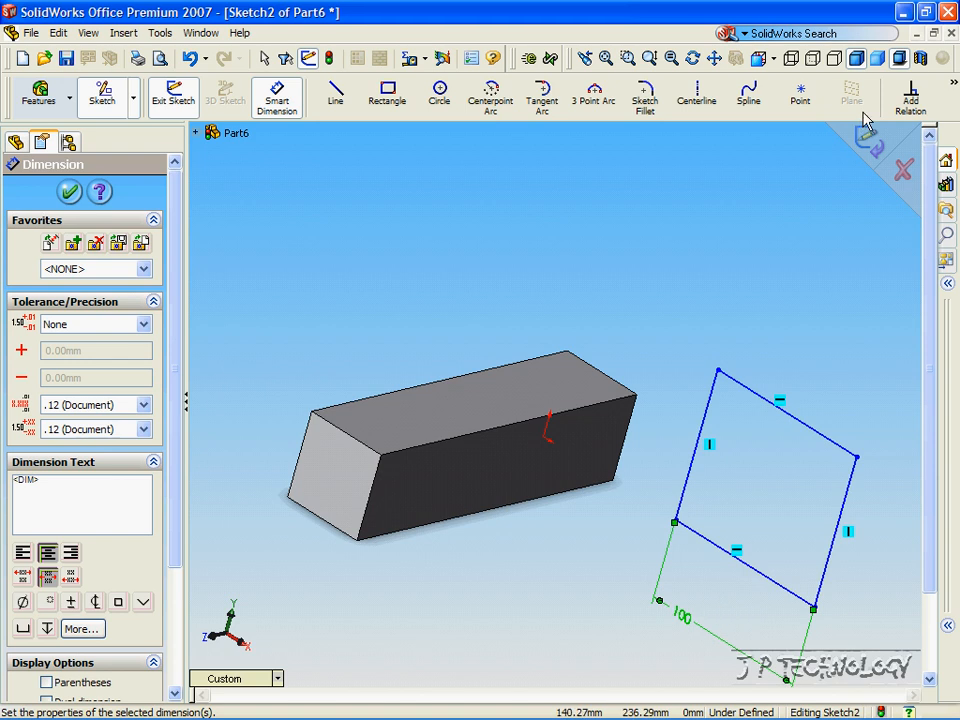
- Add an Equal relation between the rectangle's dimensioned lower edge and its adjacent outer vertical edge
click(911, 100)
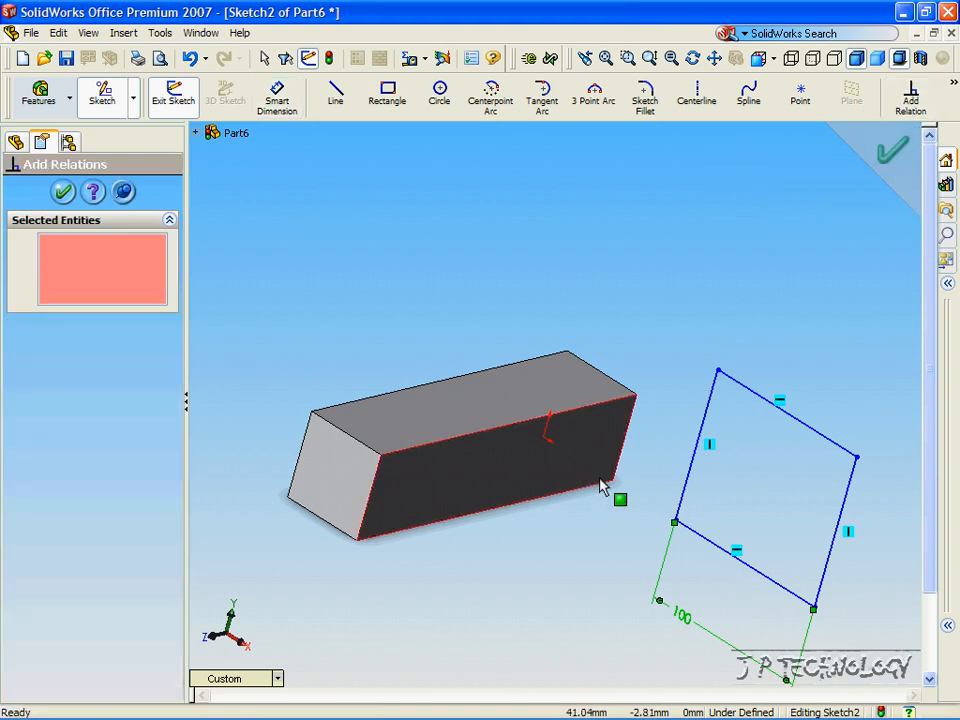
click(728, 559)
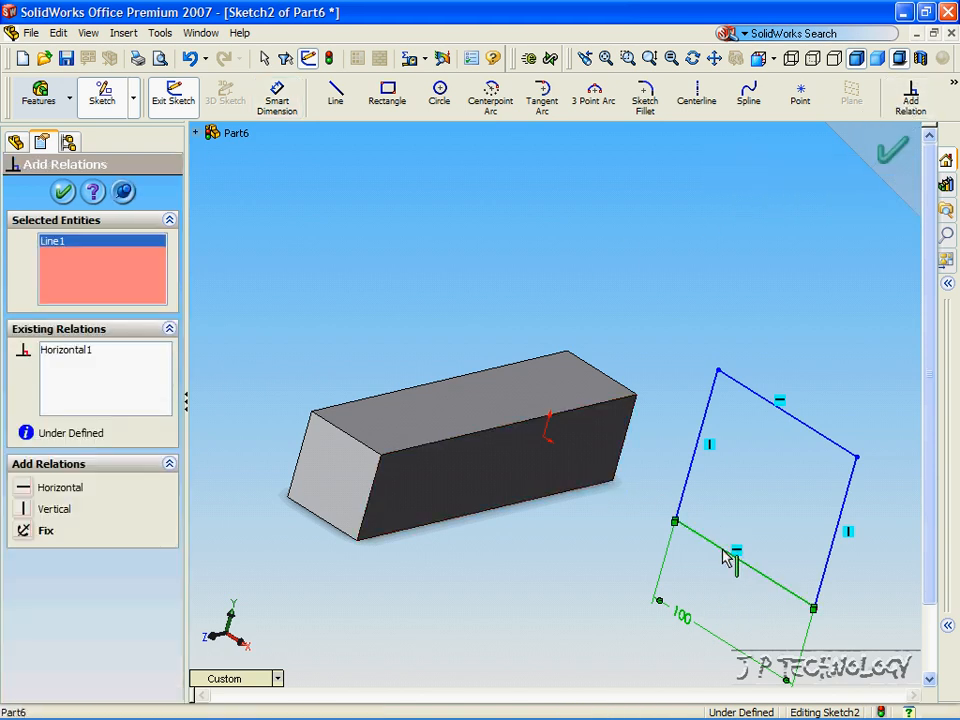
click(834, 568)
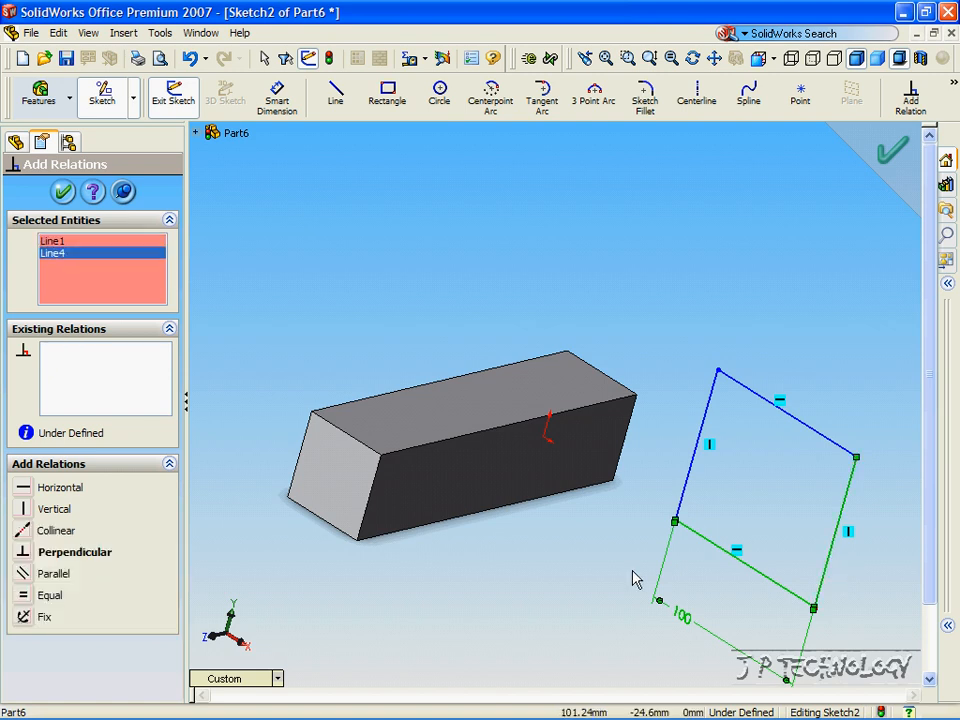
click(24, 596)
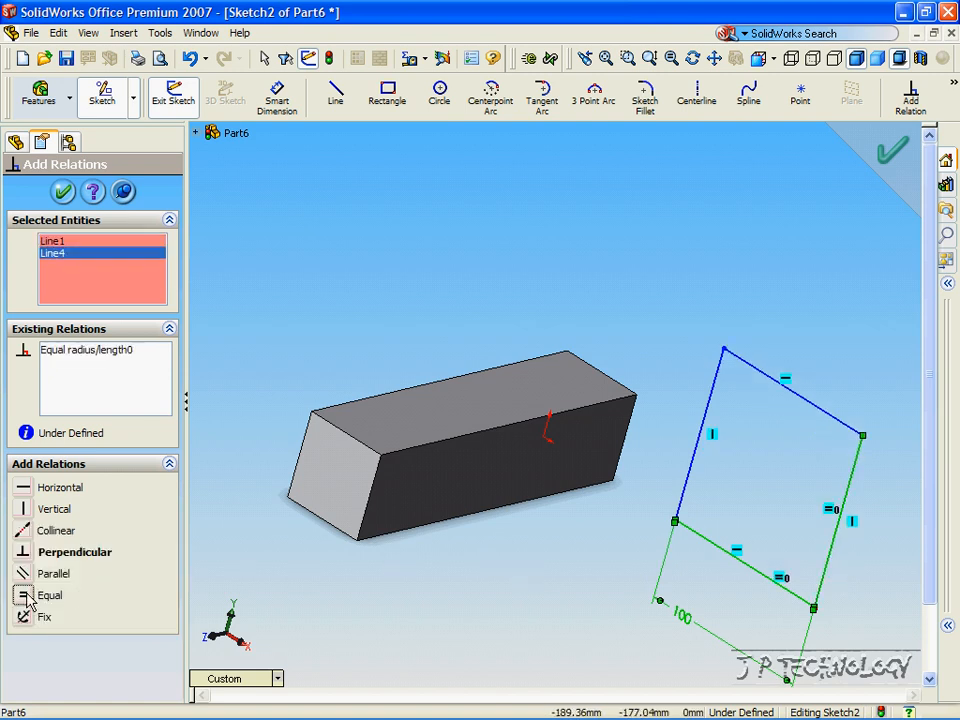
click(63, 192)
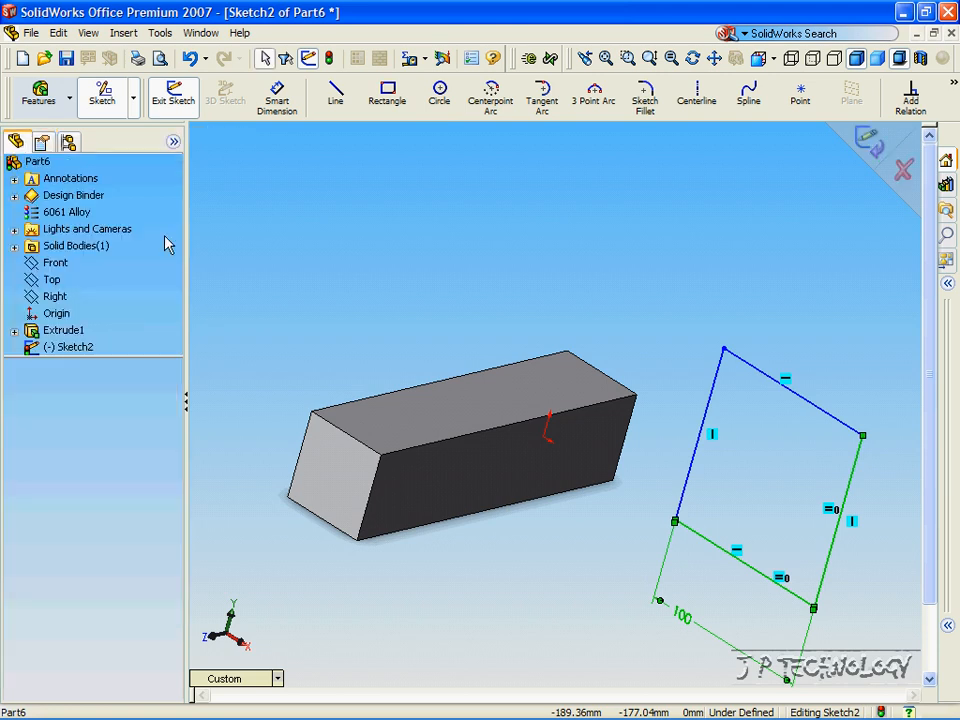
- Extrude the second square as a boss with the Up To Surface end condition, ending at the first block's front end face
click(38, 95)
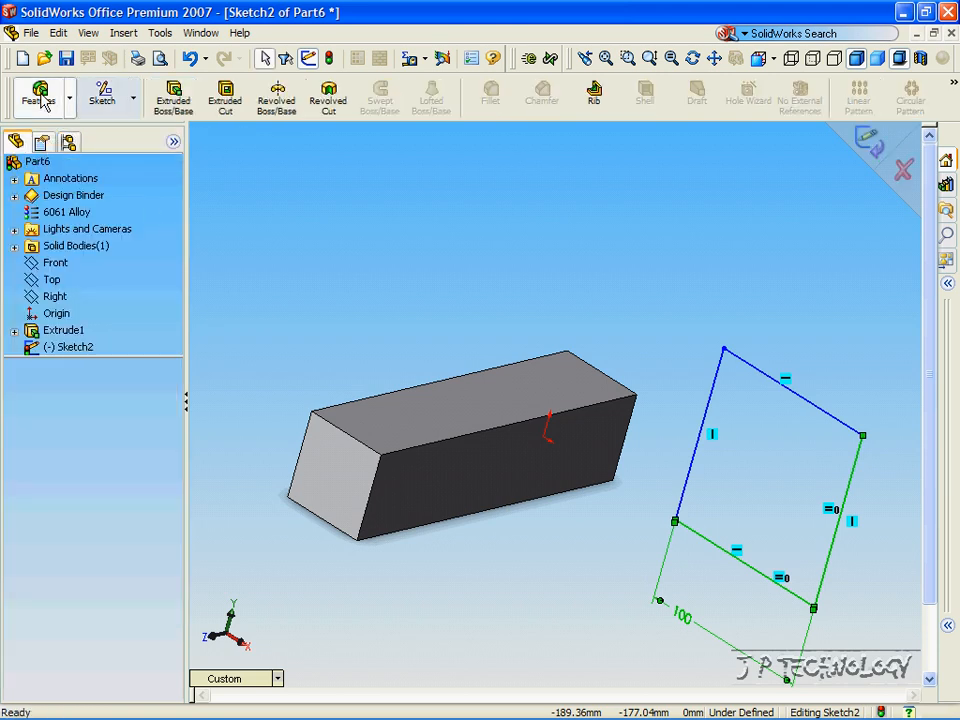
click(173, 100)
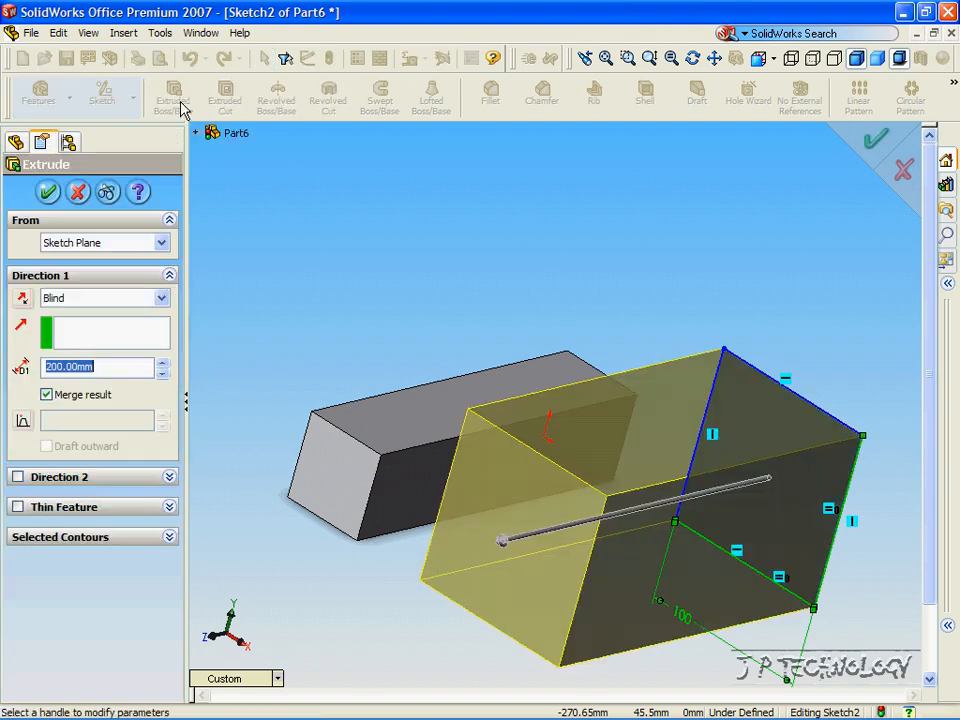
click(160, 298)
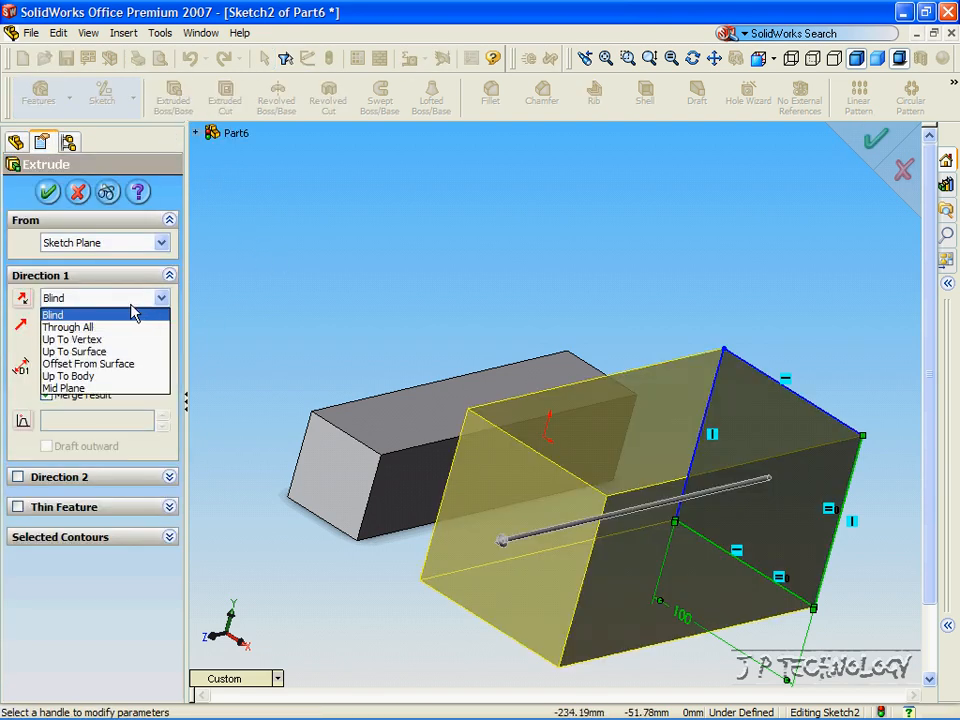
click(119, 352)
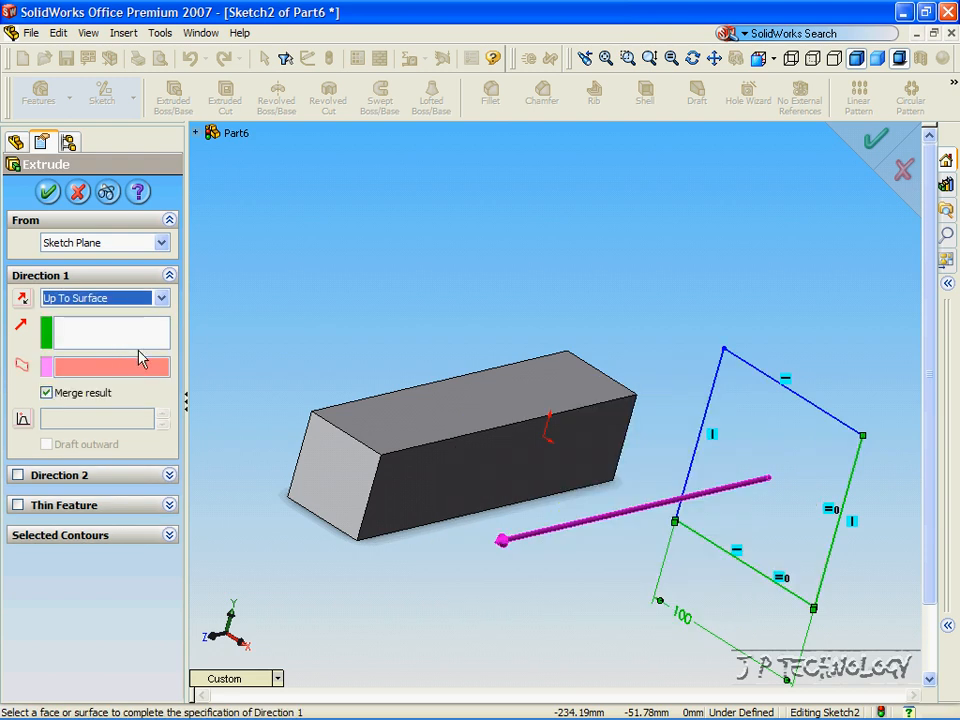
click(320, 472)
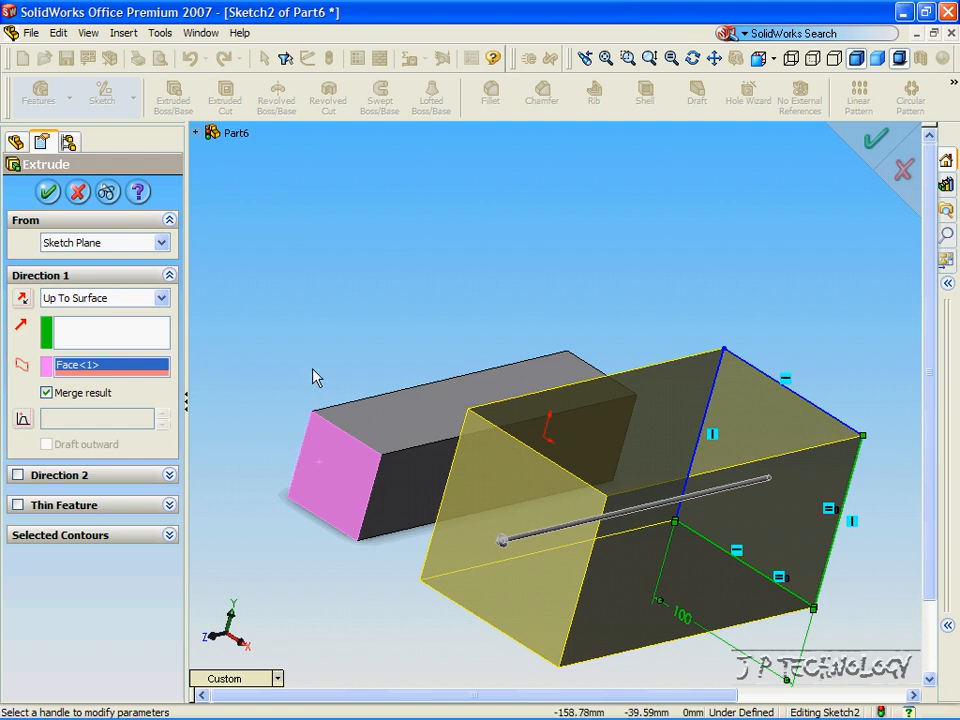
click(48, 194)
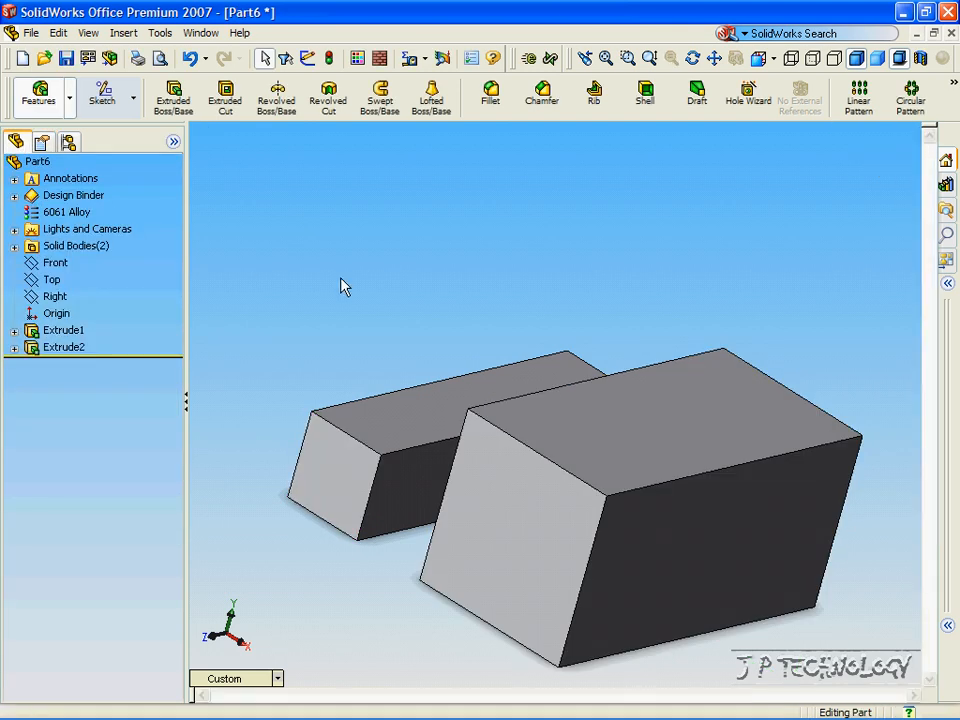
- Examine the two blocks from below and from the side to compare where their end faces lie
key(Up)
key(Up)
key(Right)
key(Right)
key(Right)
key(Right)
key(Right)
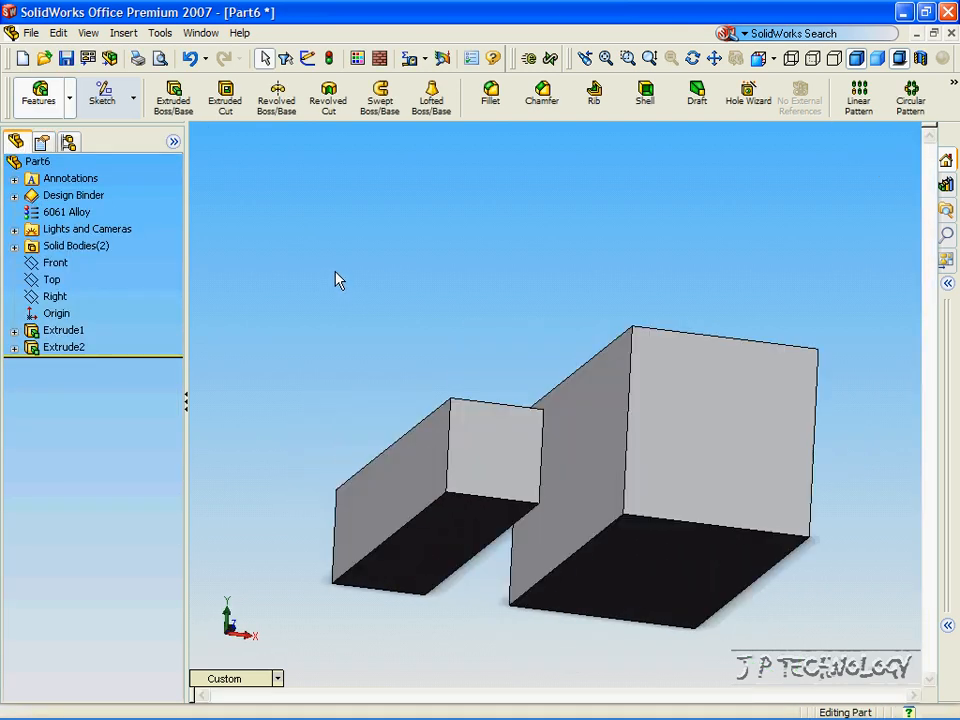
key(Down)
key(Down)
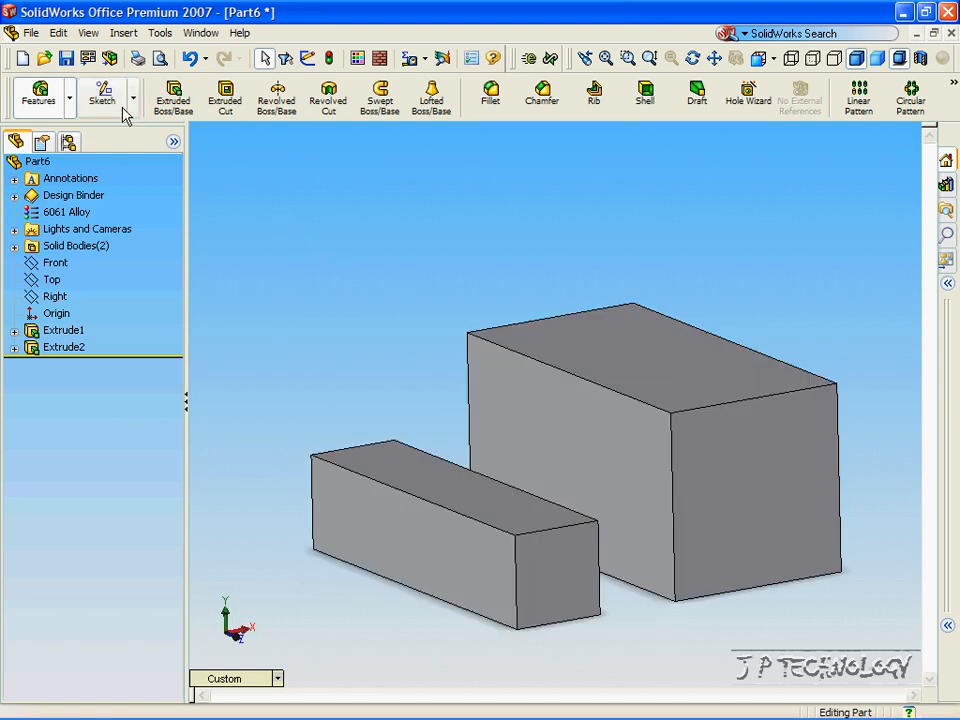
- Sketch a circle with a 30 mm radius on the Front plane, beside the smaller block and level with the origin
click(58, 264)
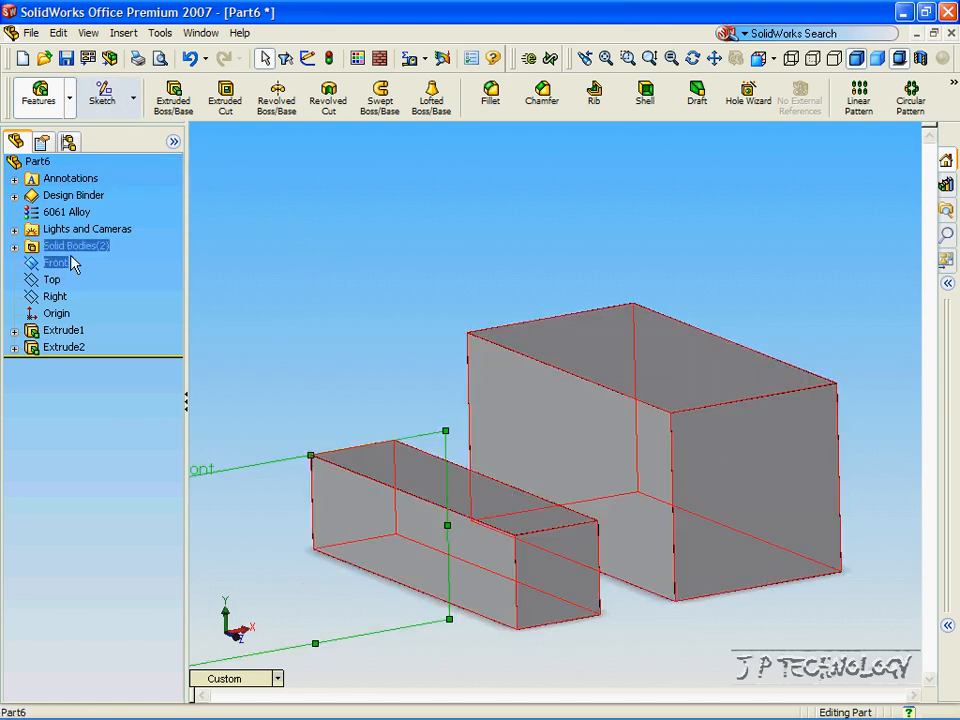
click(105, 100)
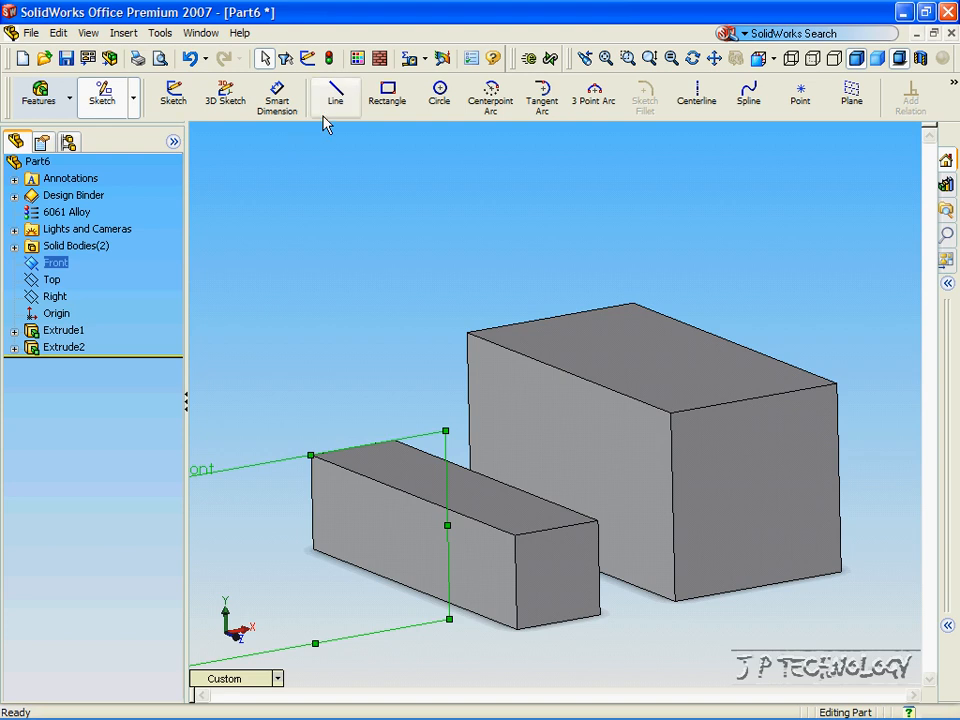
click(439, 93)
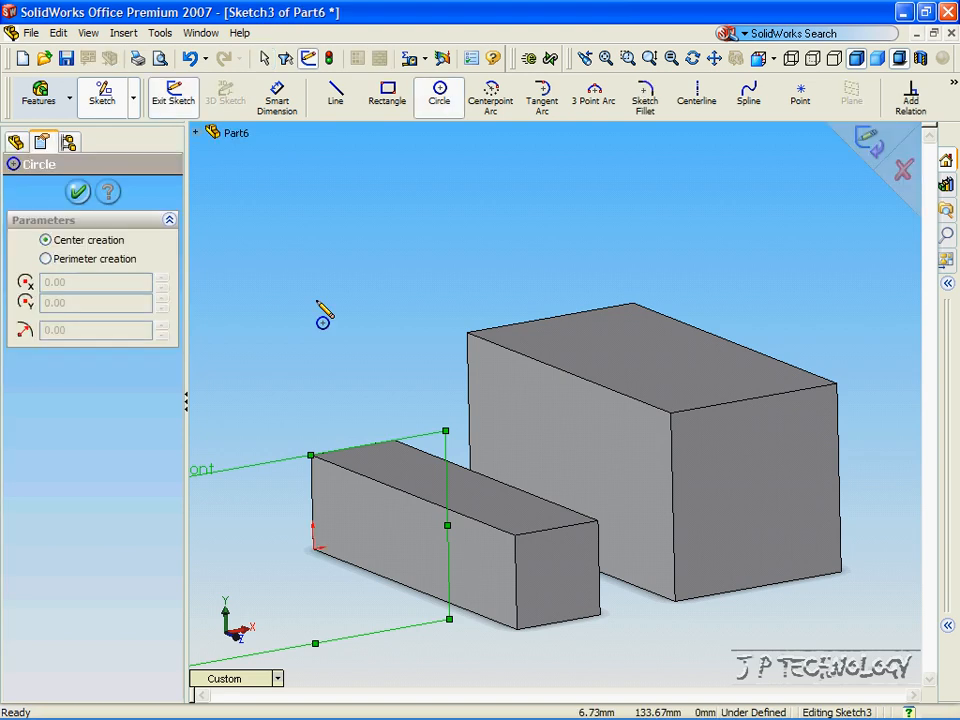
click(233, 564)
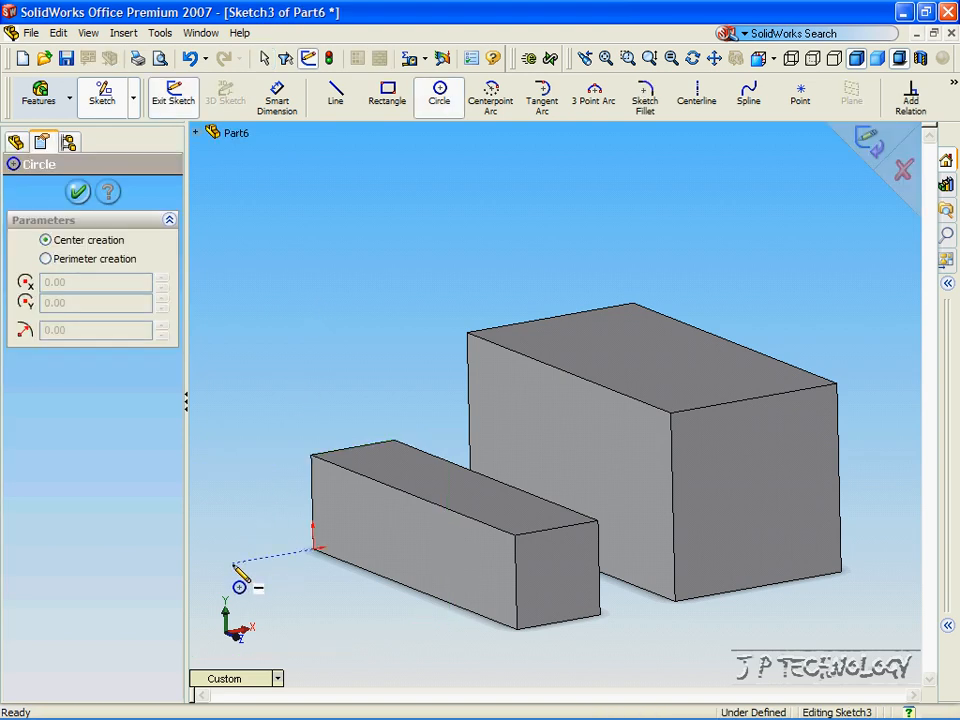
click(272, 611)
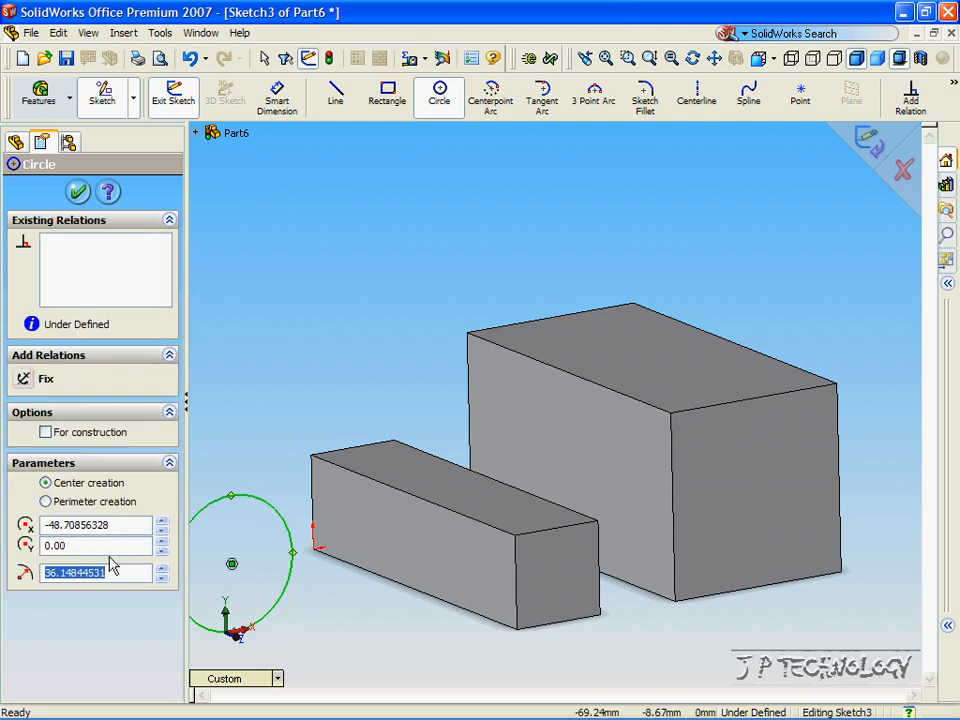
text(30)
key(Return)
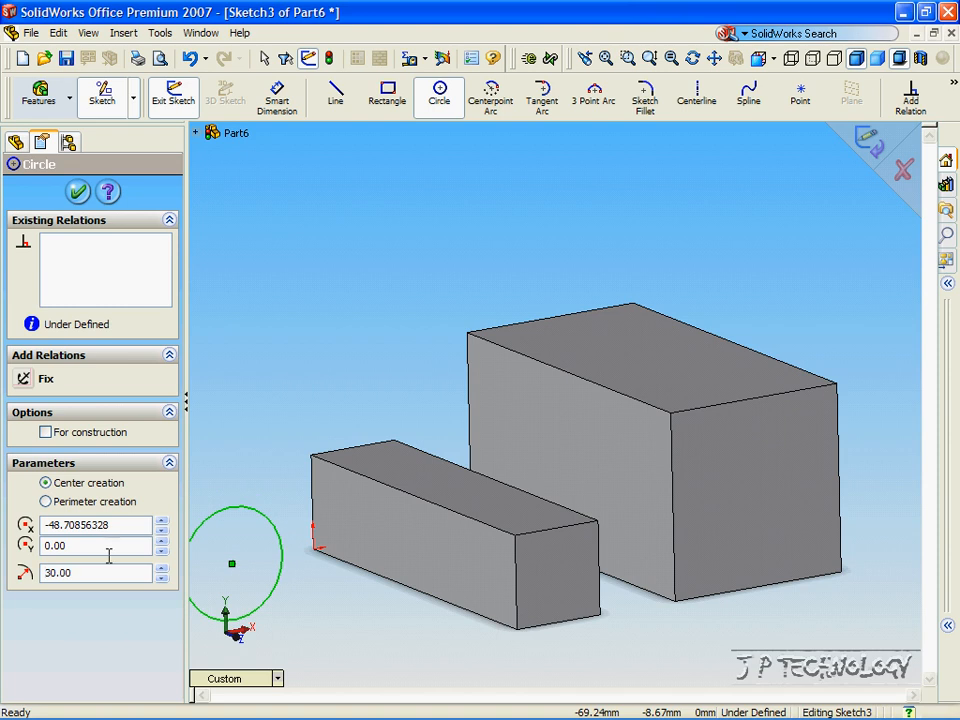
click(77, 194)
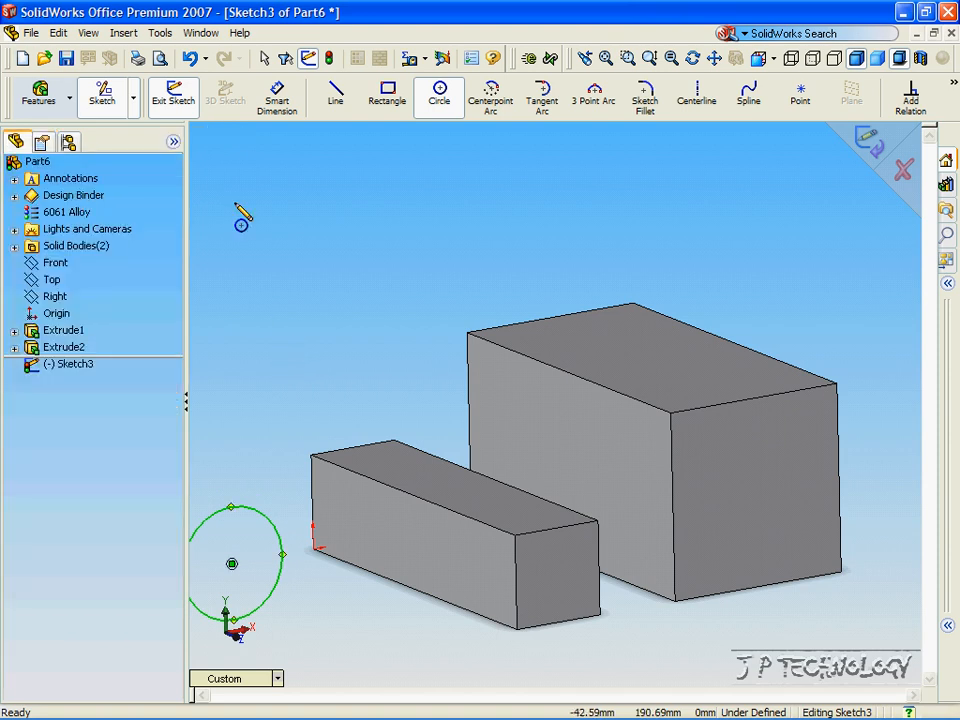
- Start an Extruded Boss/Base of the circle from the sketch plane with the Mid Plane end condition
click(45, 108)
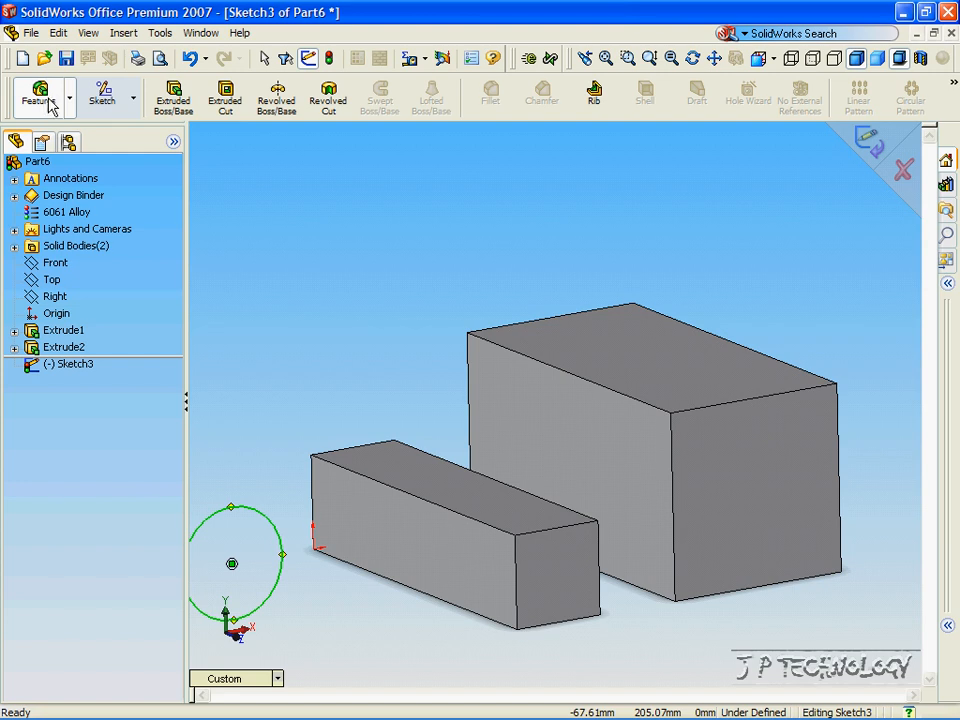
click(160, 103)
click(150, 299)
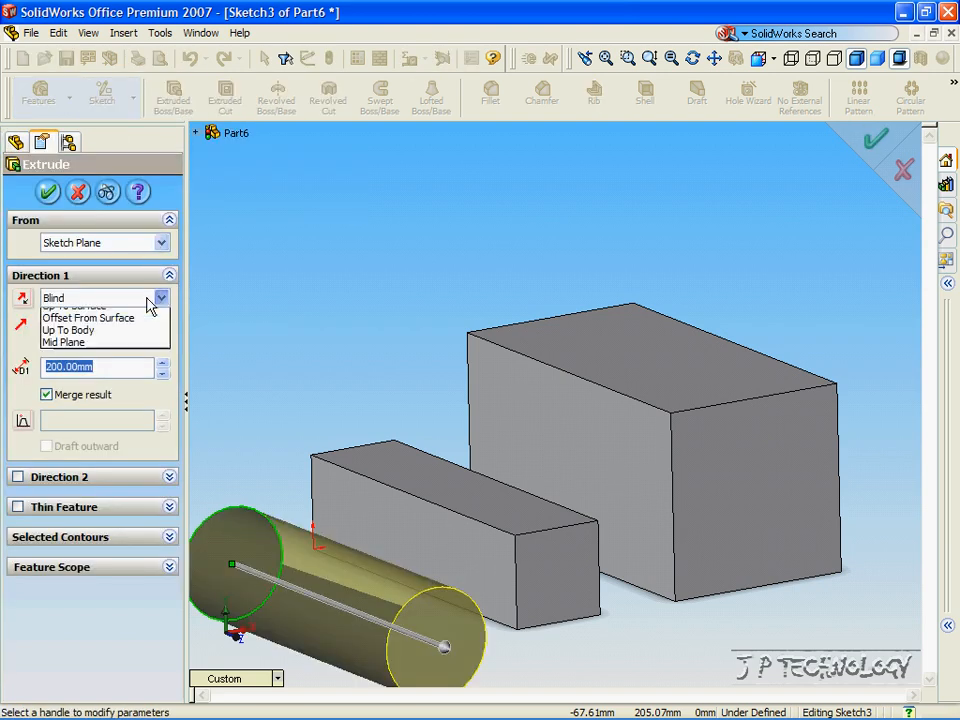
click(130, 389)
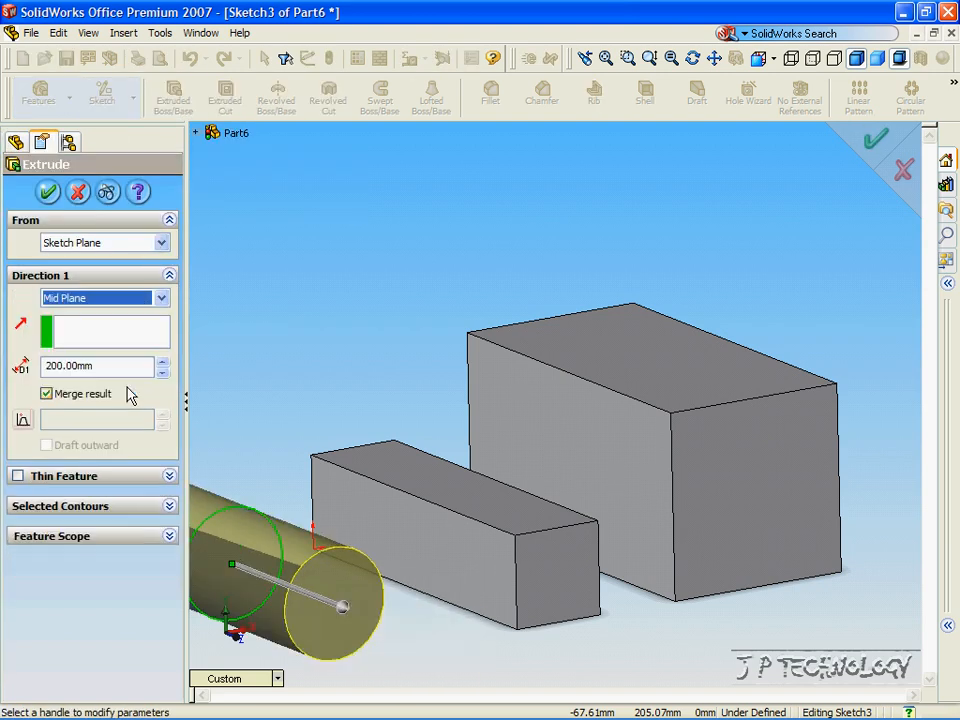
click(278, 297)
key(Right)
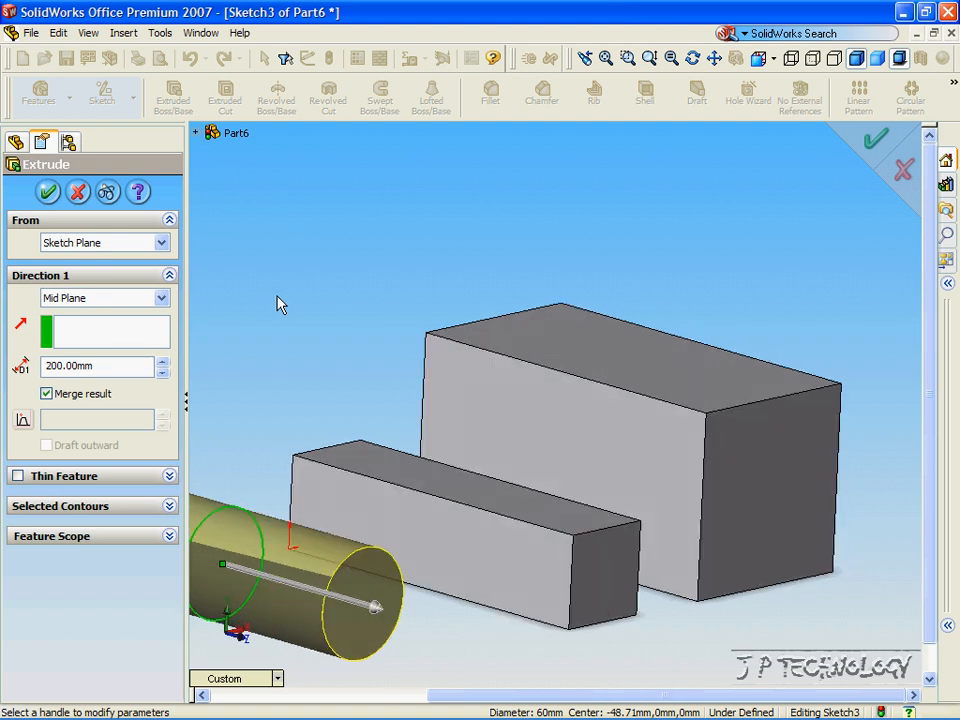
key(Right)
key(Down)
scroll(262, 410, up, 3)
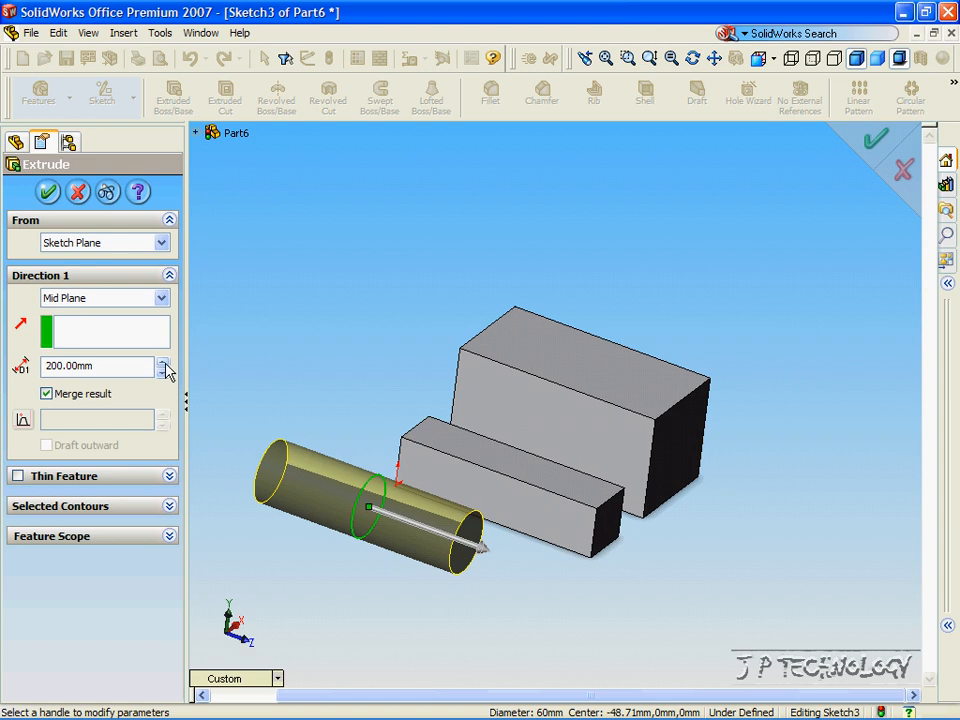
- Set the Mid Plane extrusion depth to 400 mm and complete the cylinder
drag(163, 363, 17, 378)
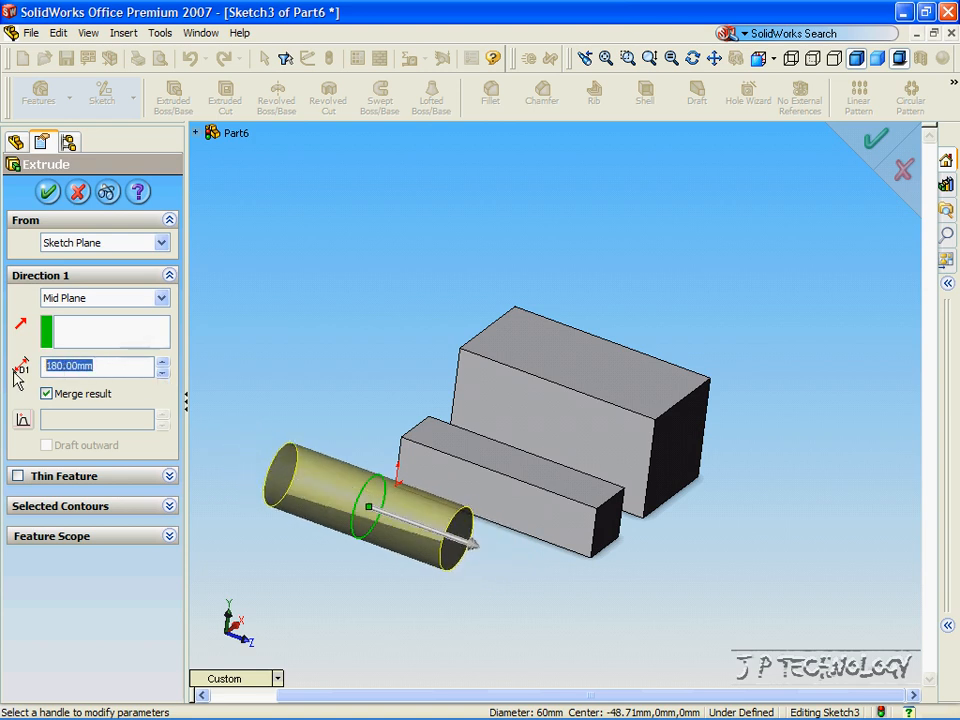
text(400)
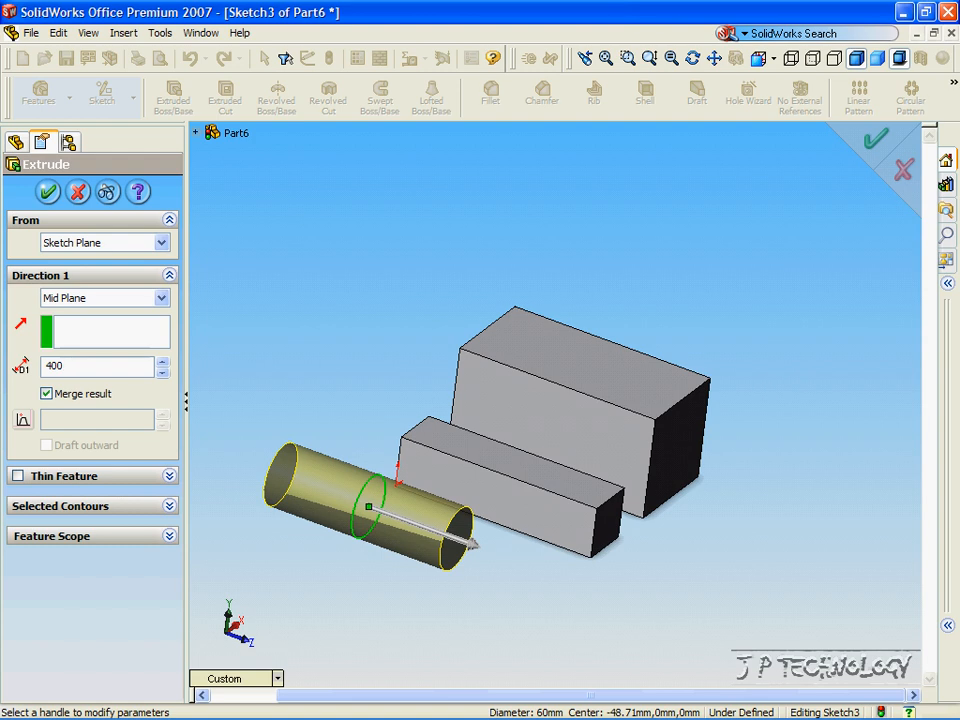
key(Return)
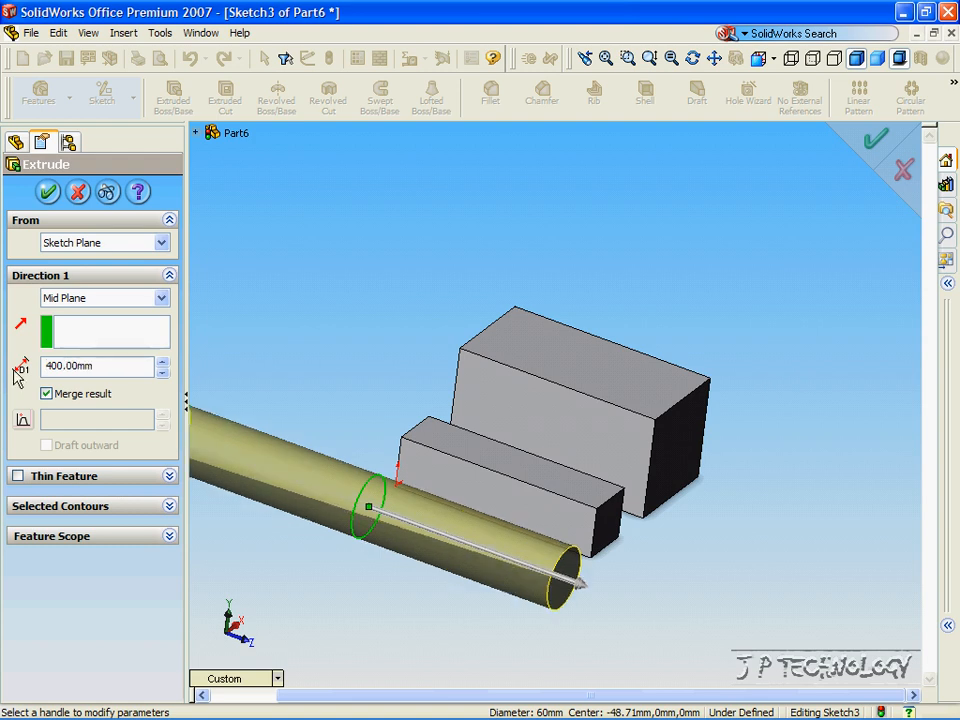
click(48, 193)
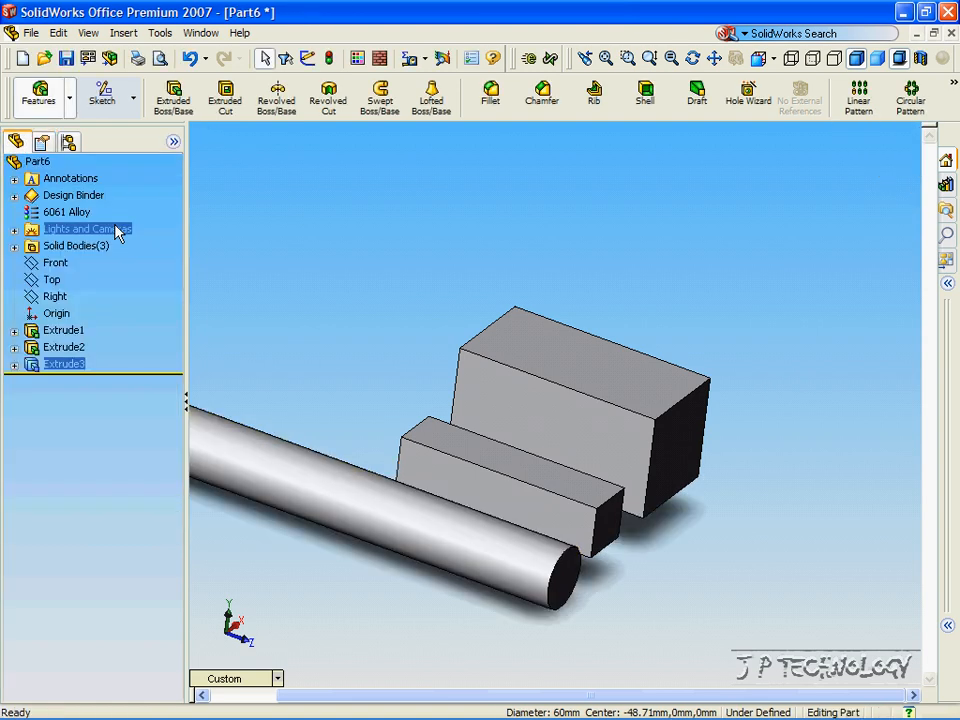
- Examine the cylinder and the two blocks from several angles to compare their extents about the Front plane
key(f)
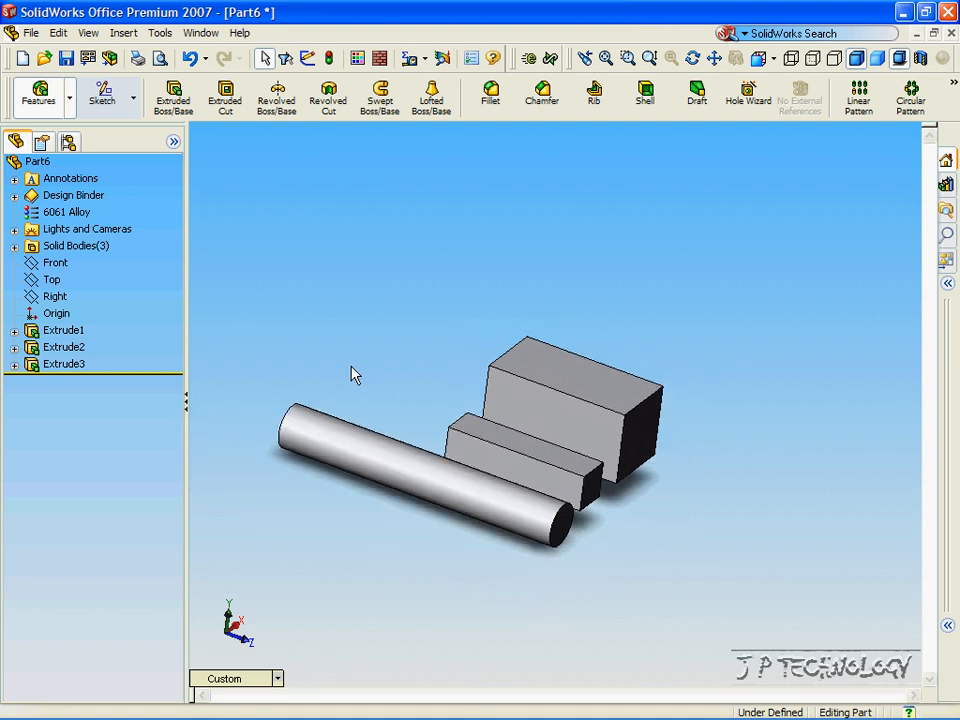
middle_drag(332, 450, 347, 548)
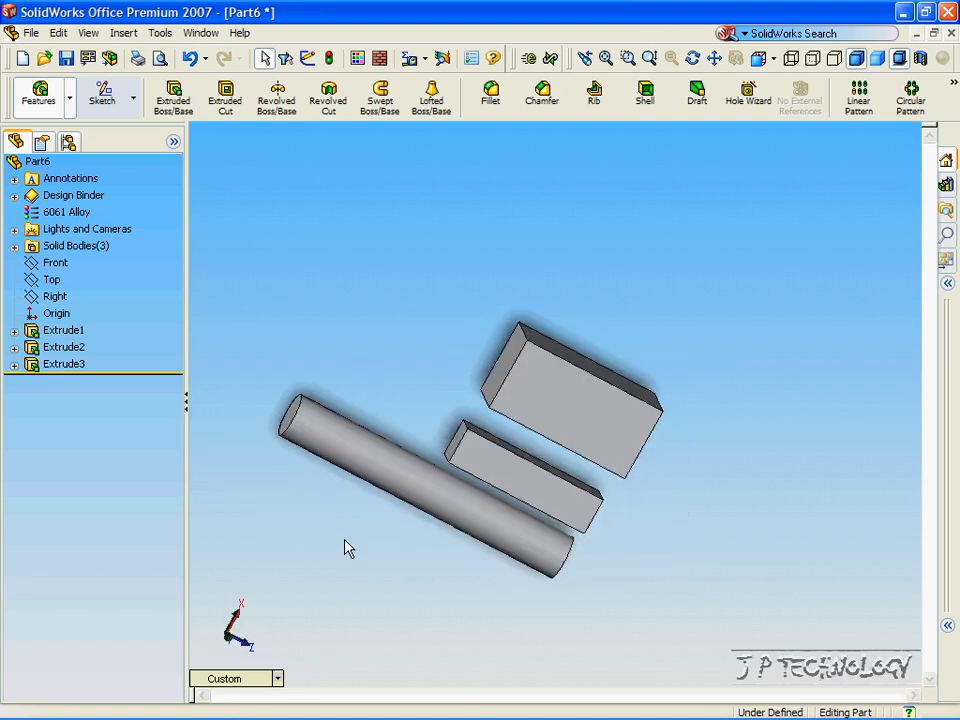
key(Up)
key(Up)
key(Up)
key(Up)
key(Up)
key(Up)
key(Left)
key(Left)
key(Left)
key(Left)
key(Left)
key(Left)
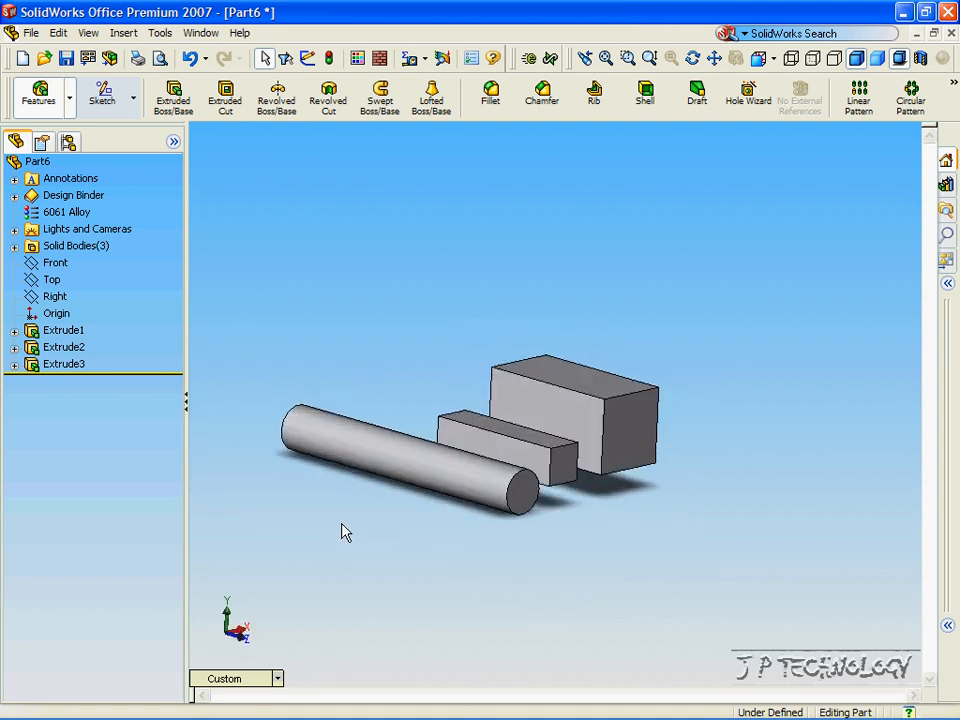